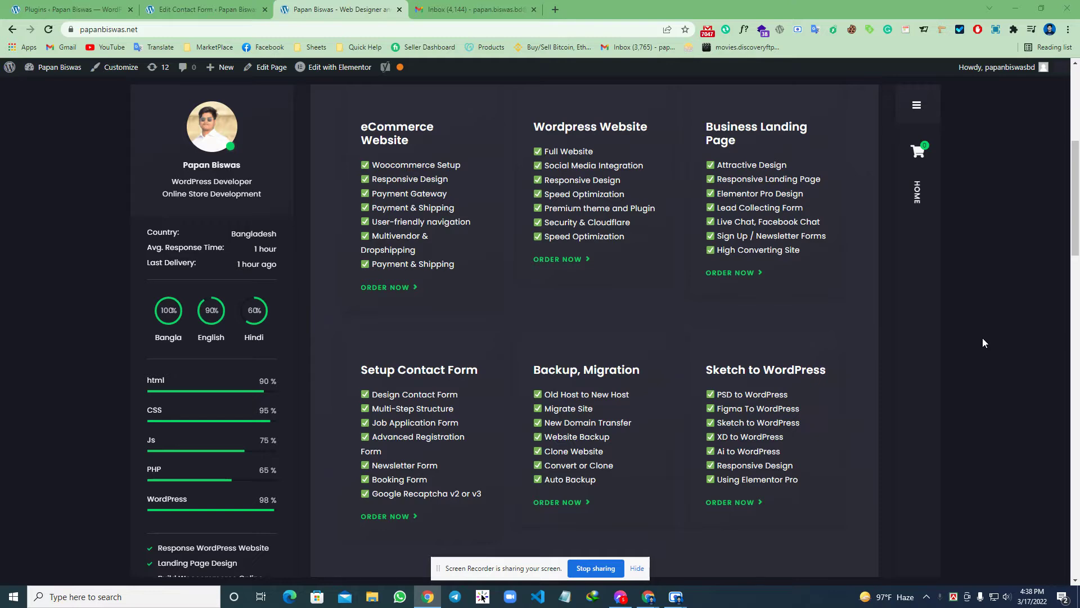
# Open the website's Contact page and examine the contact form's name, email and message fields
pyautogui.click(917, 110)
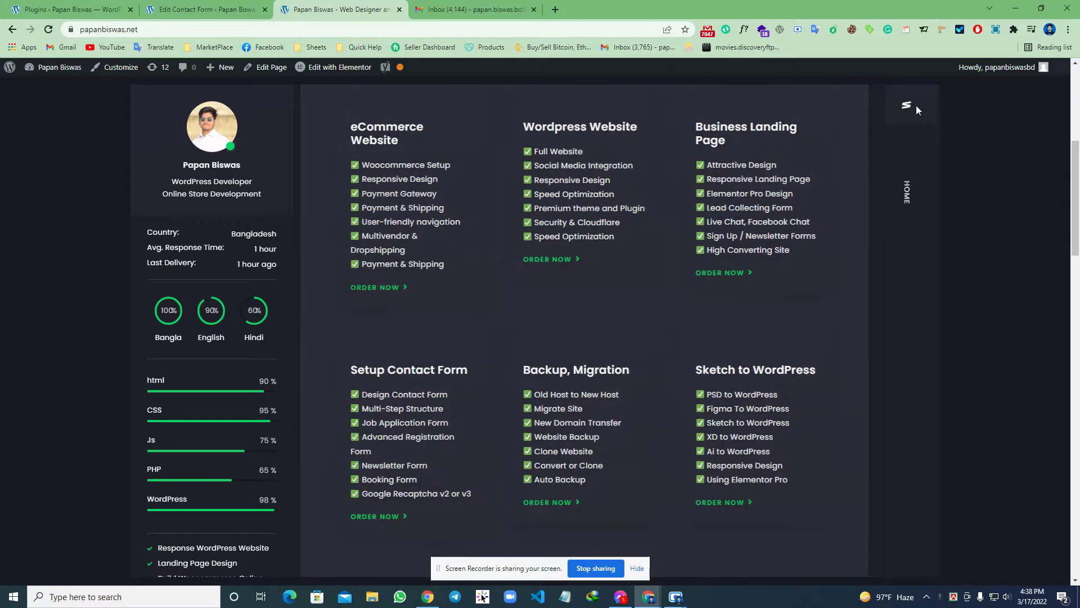
pyautogui.click(852, 364)
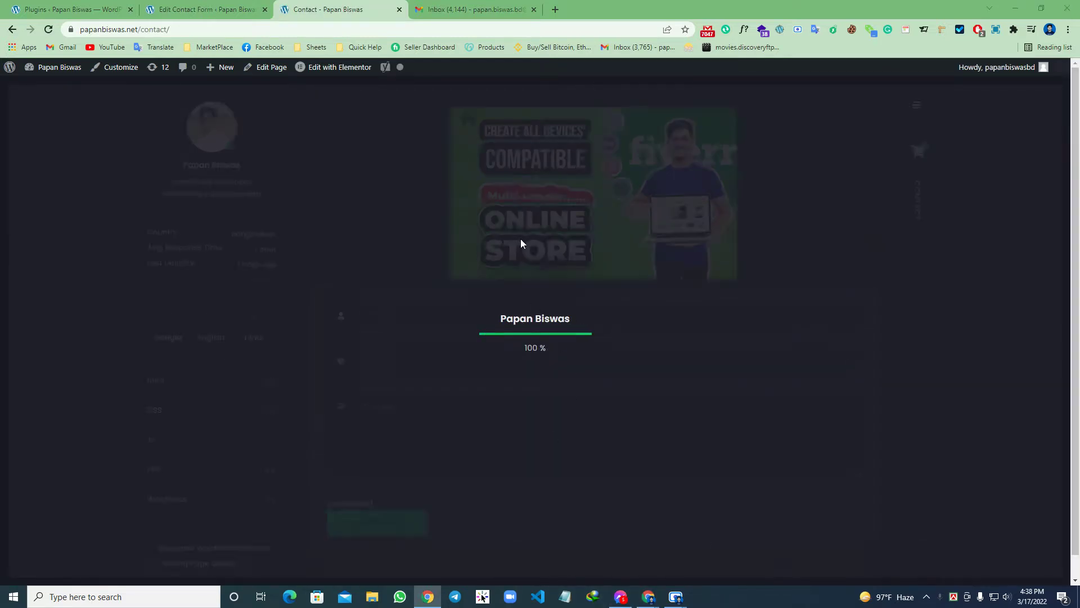
pyautogui.click(382, 315)
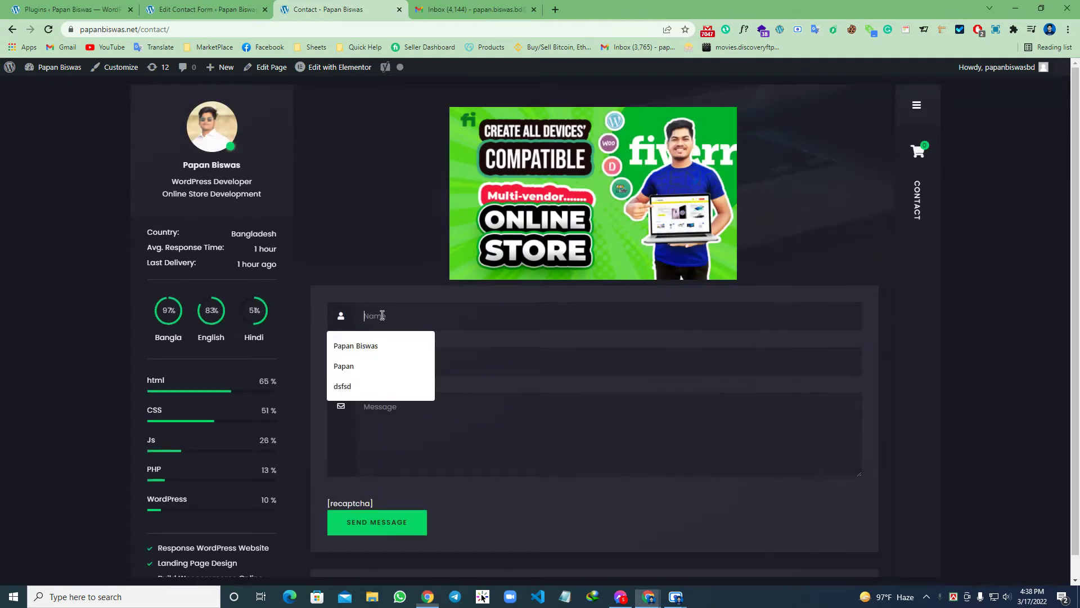
pyautogui.click(360, 241)
pyautogui.scroll(-1, 473, 232)
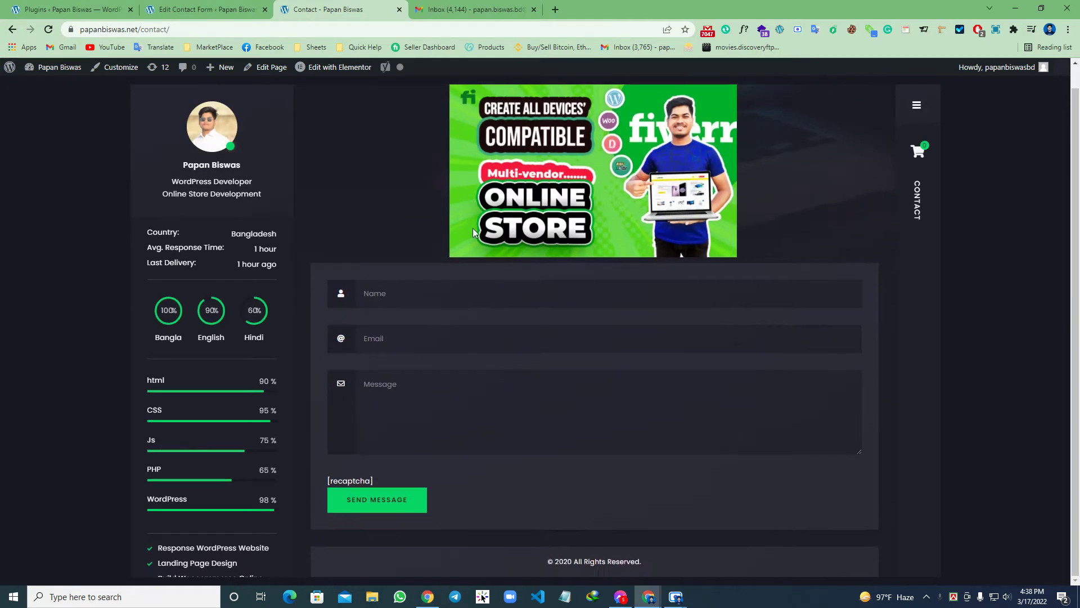
pyautogui.scroll(1, 786, 242)
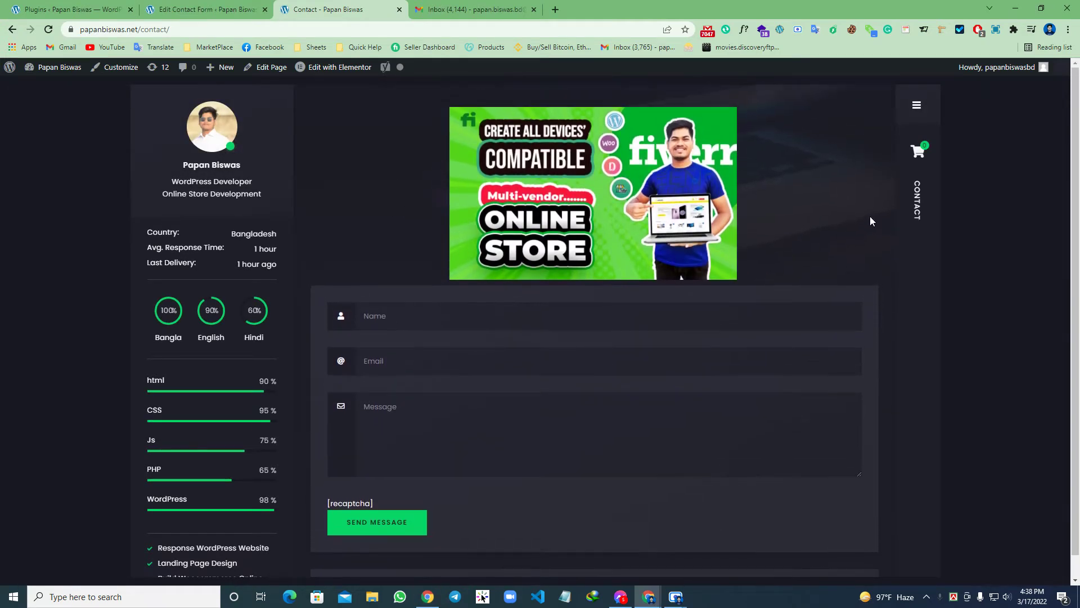
pyautogui.click(588, 316)
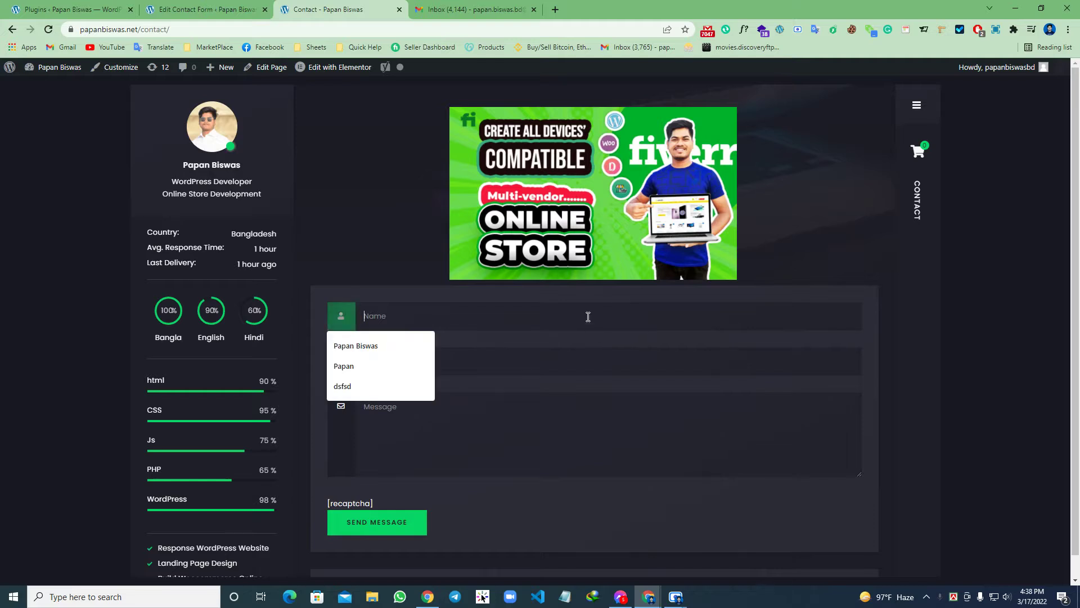
pyautogui.click(601, 365)
pyautogui.click(611, 317)
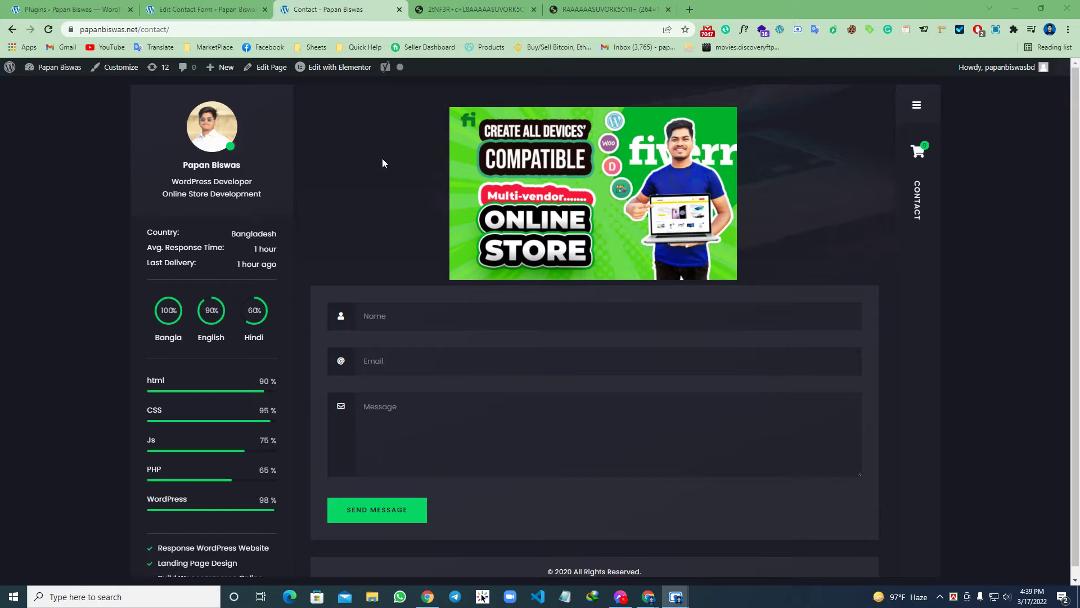
# Compare the sample images of the "I'm not a robot" checkbox and the "protected by reCAPTCHA" badge, and close both
pyautogui.click(459, 9)
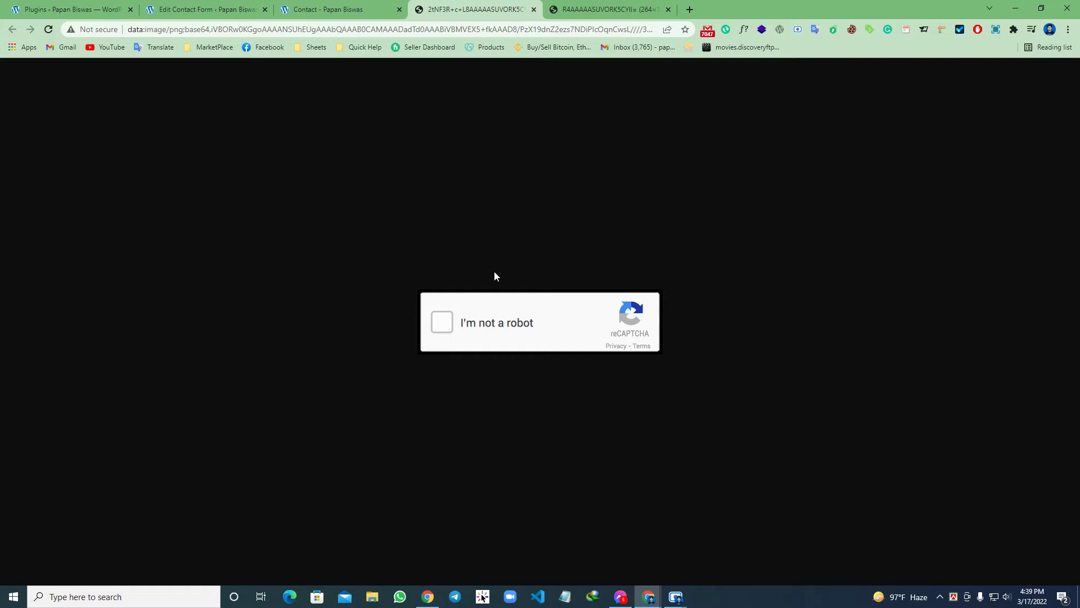
pyautogui.click(649, 6)
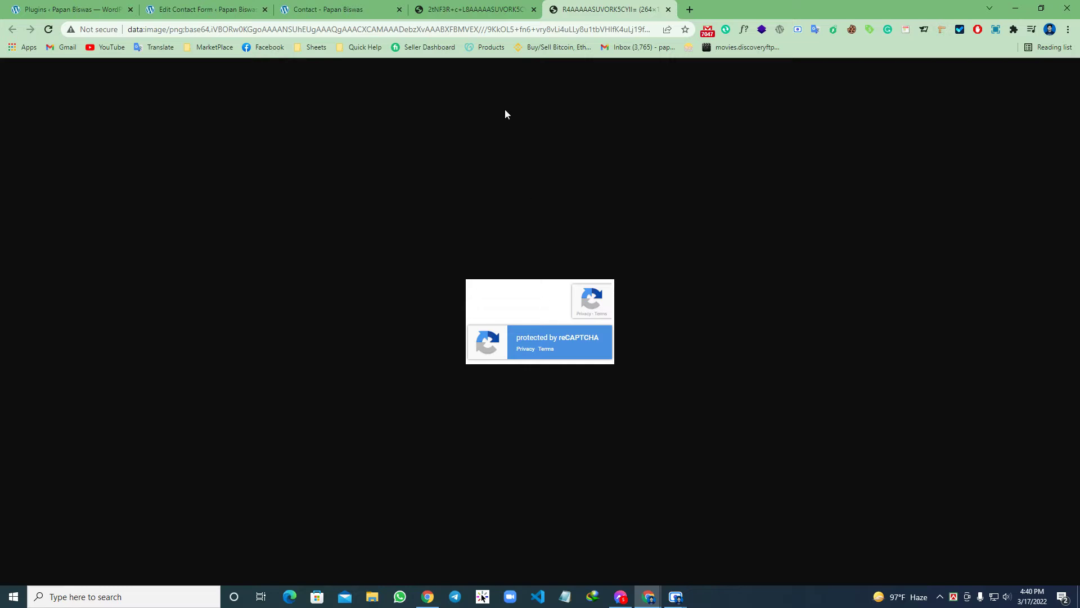
pyautogui.click(483, 9)
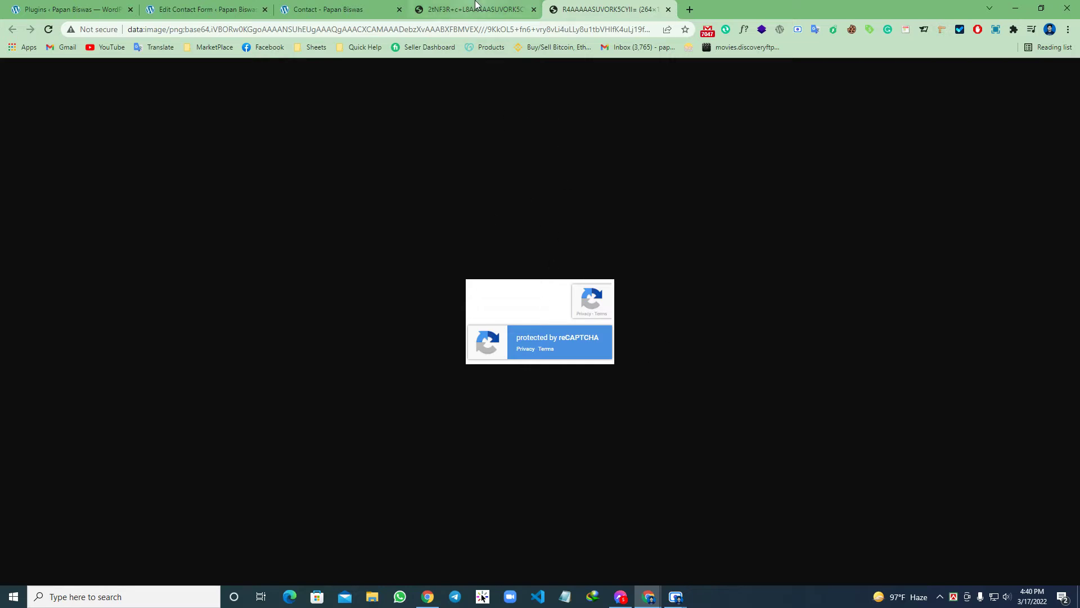
pyautogui.click(589, 7)
pyautogui.click(475, 6)
pyautogui.click(580, 7)
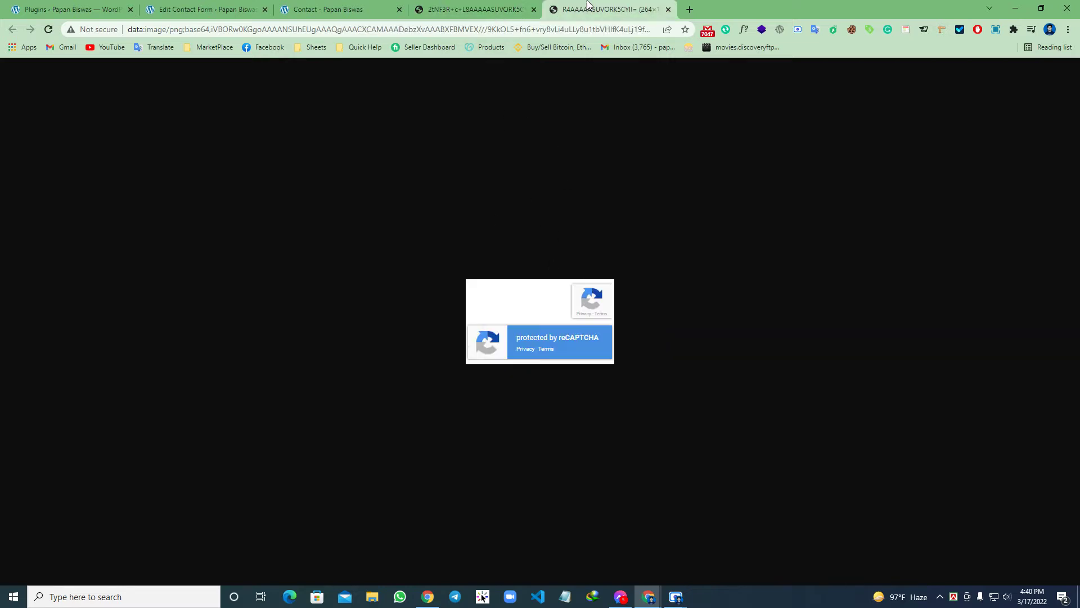
pyautogui.click(473, 7)
pyautogui.click(580, 8)
pyautogui.click(506, 8)
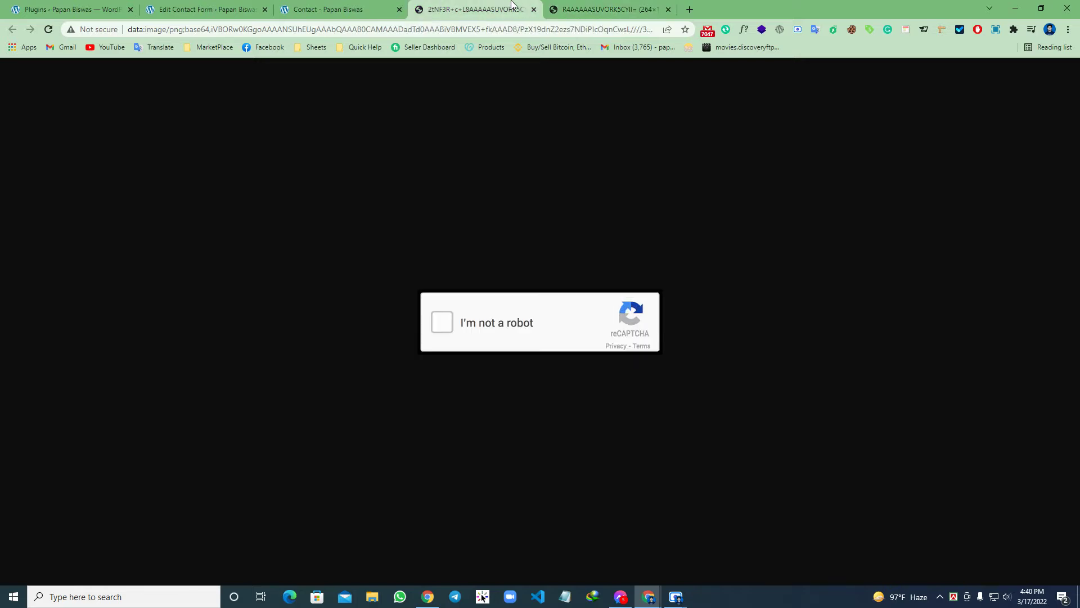
pyautogui.click(534, 10)
pyautogui.click(534, 9)
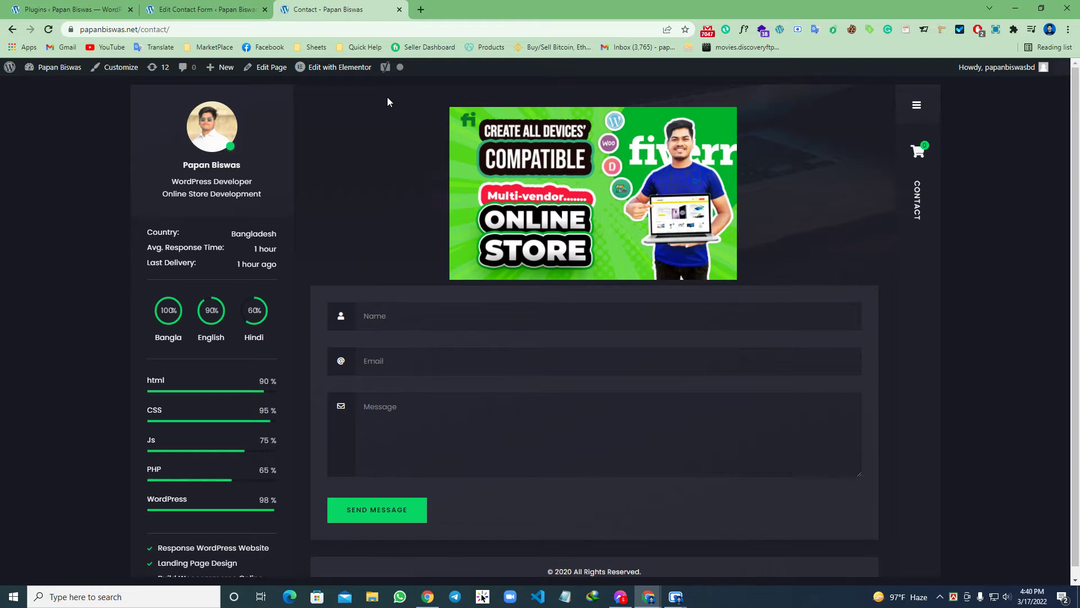
# Go to google.com/recaptcha in a new browser tab and open the v3 Admin Console
pyautogui.click(419, 11)
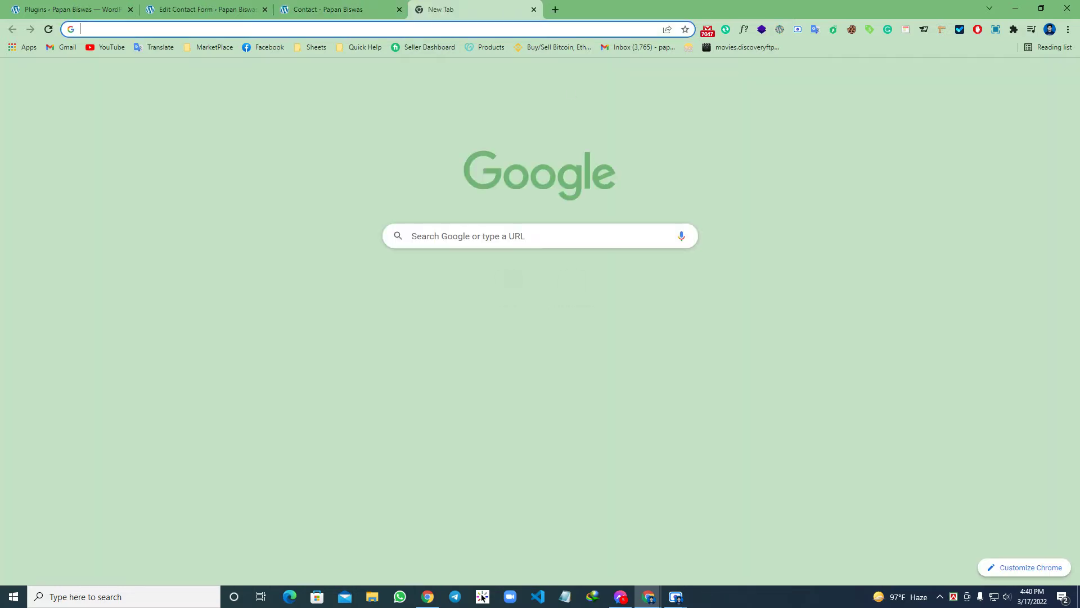
pyautogui.click(288, 34)
pyautogui.write('go')
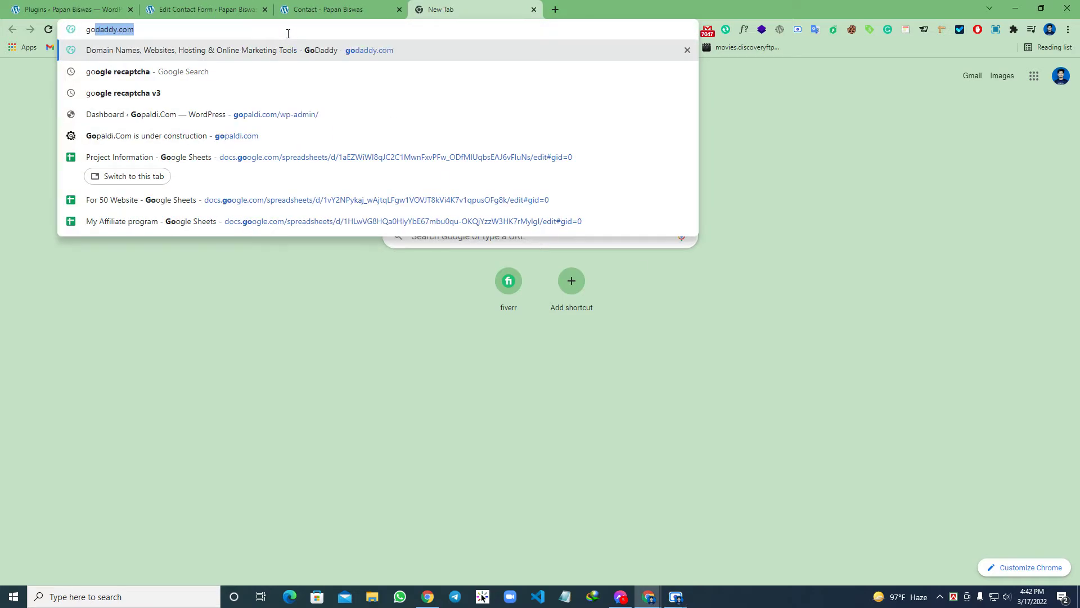
pyautogui.write('ogle.com')
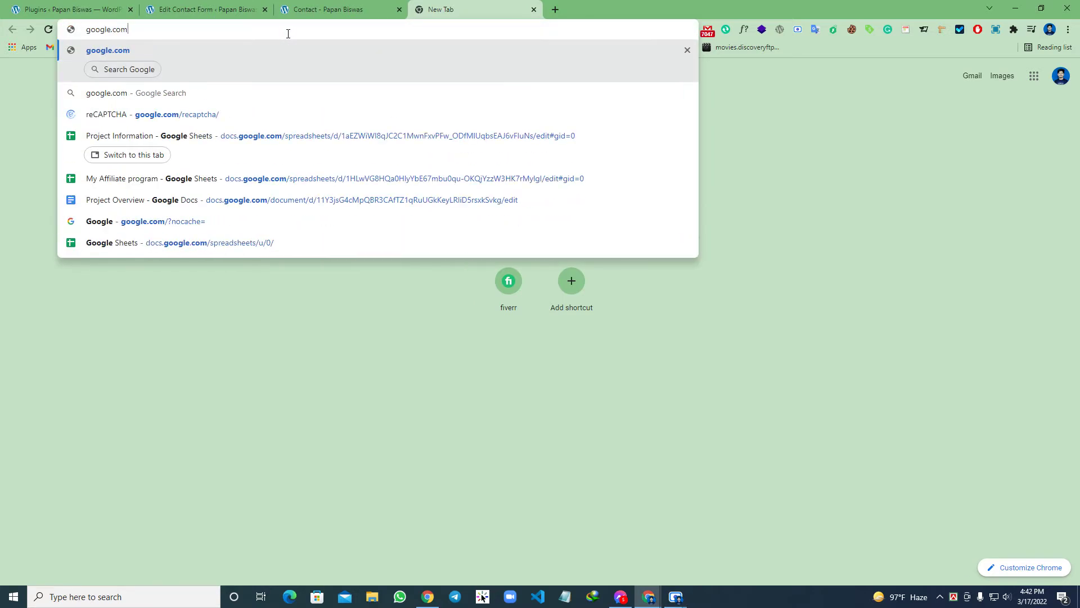
pyautogui.write('/re')
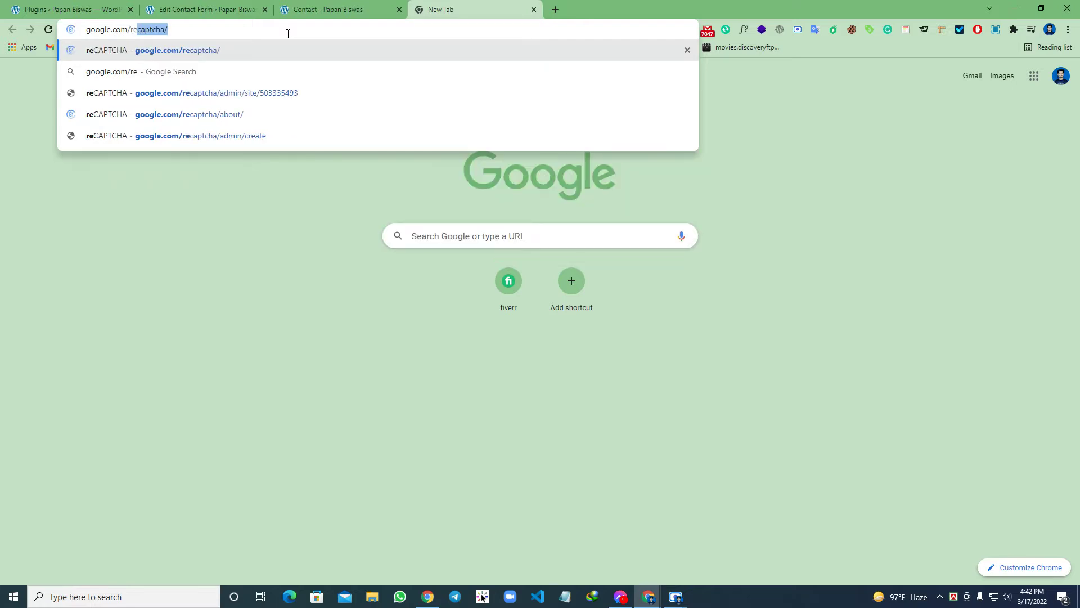
pyautogui.press('Right')
pyautogui.moveTo(179, 31); pyautogui.dragTo(103, 32)
pyautogui.press('Return')
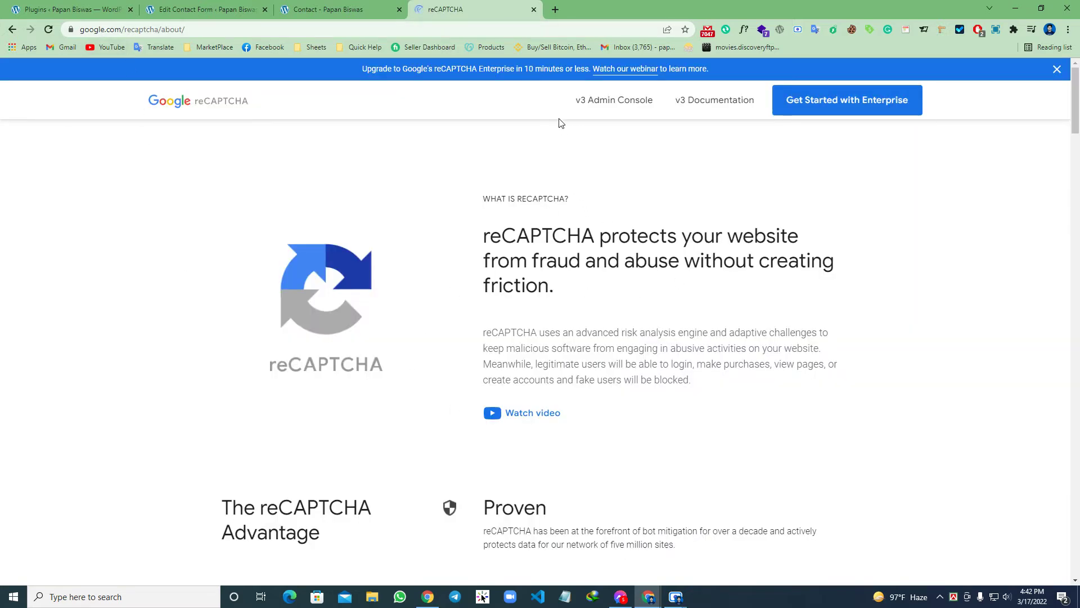
pyautogui.click(623, 102)
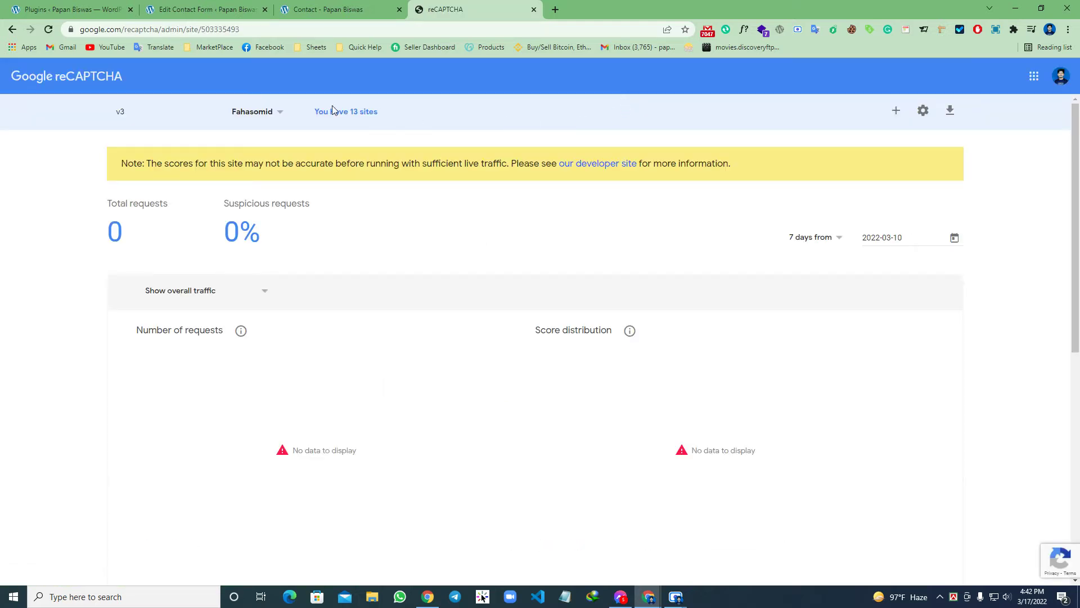
pyautogui.moveTo(315, 111); pyautogui.dragTo(381, 110)
pyautogui.click(392, 116)
pyautogui.click(328, 9)
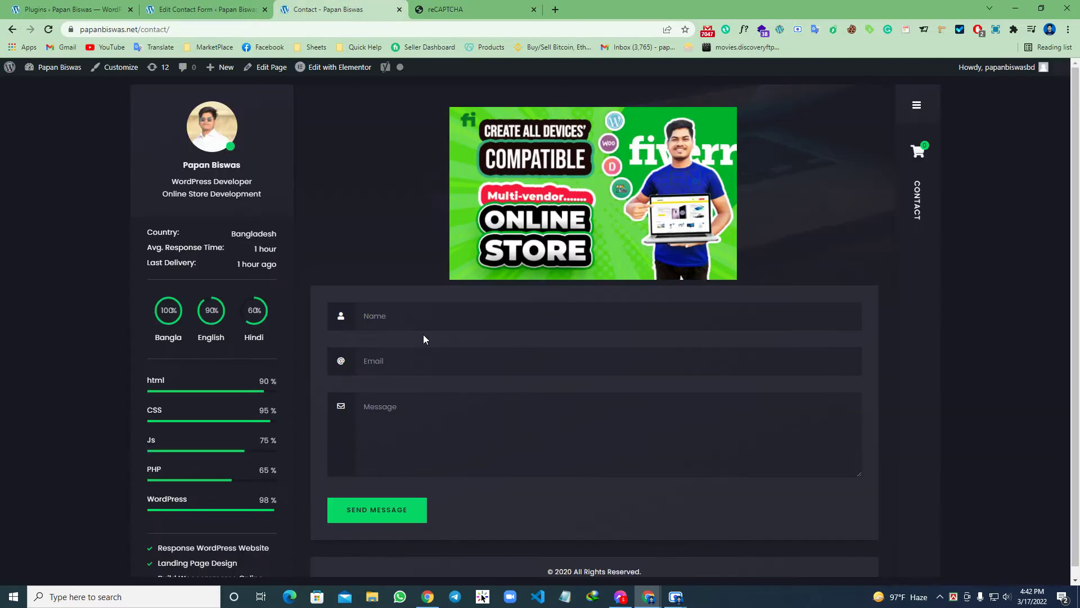
pyautogui.scroll(-2, 453, 410)
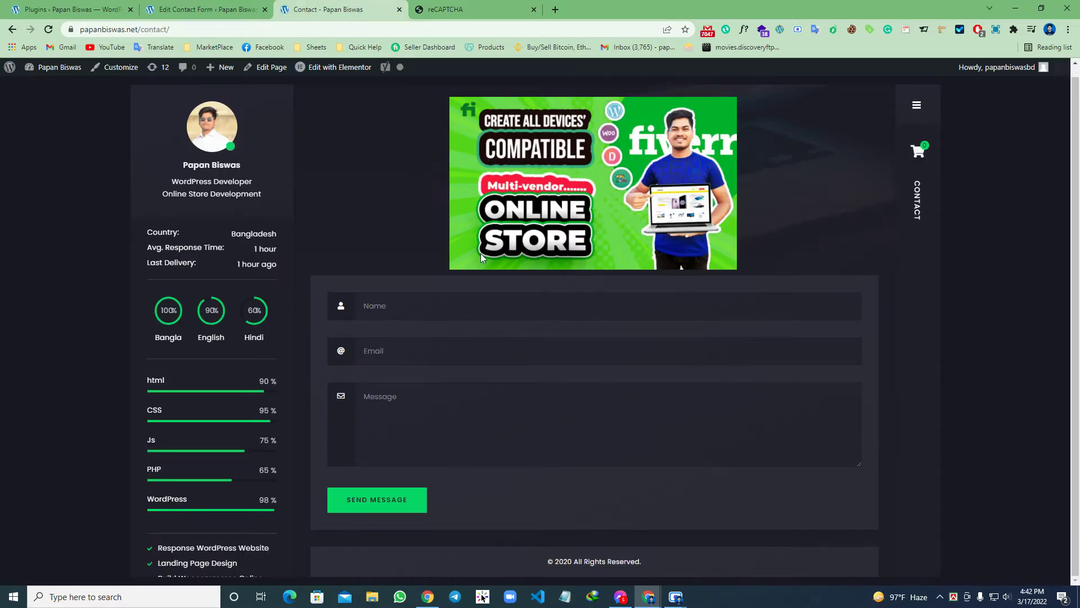
pyautogui.click(473, 6)
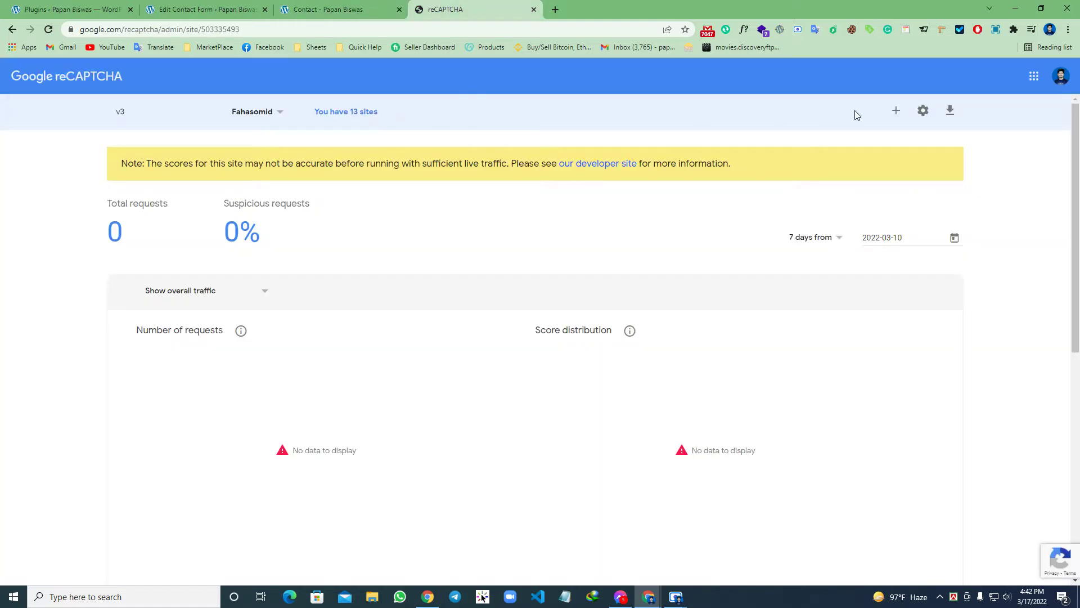
pyautogui.click(894, 110)
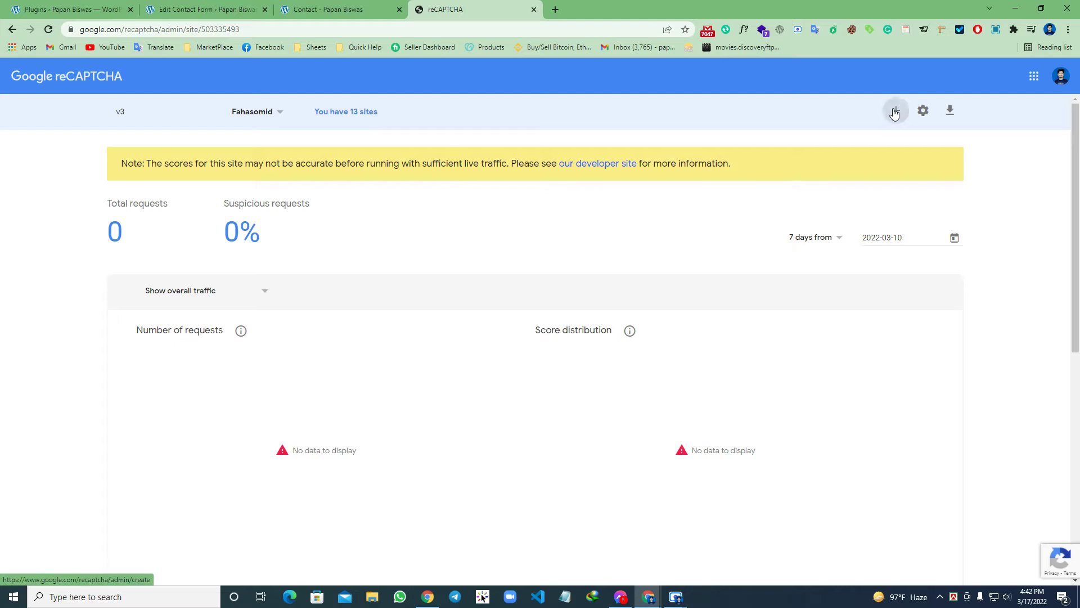
pyautogui.click(74, 213)
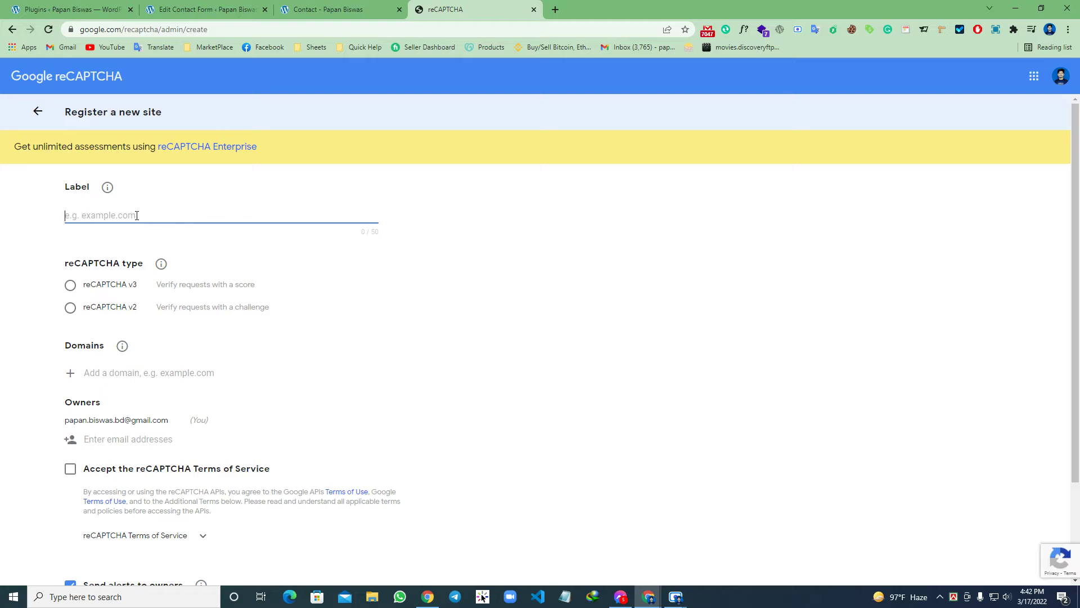
pyautogui.click(315, 1)
pyautogui.moveTo(139, 29); pyautogui.dragTo(74, 35)
pyautogui.hotkey('ctrl', 'c')
pyautogui.click(444, 9)
pyautogui.hotkey('ctrl', 'v')
pyautogui.moveTo(95, 216); pyautogui.dragTo(64, 216)
pyautogui.press('BackSpace')
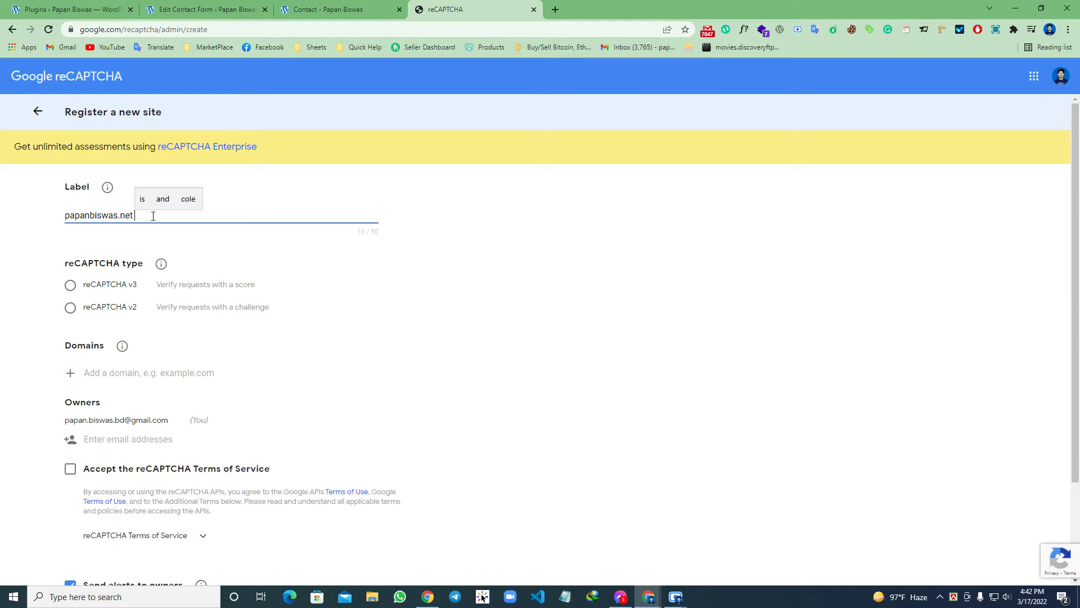
# Complete the new site's label by adding "v3 recaptcha" after the domain
pyautogui.write('v3 r')
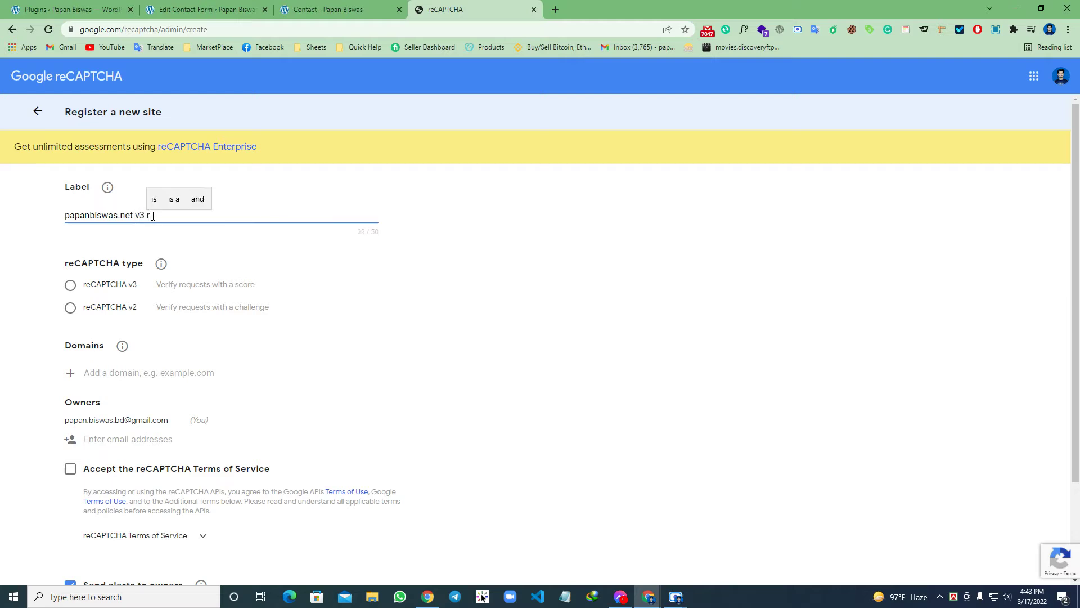
pyautogui.write('ecaptcha')
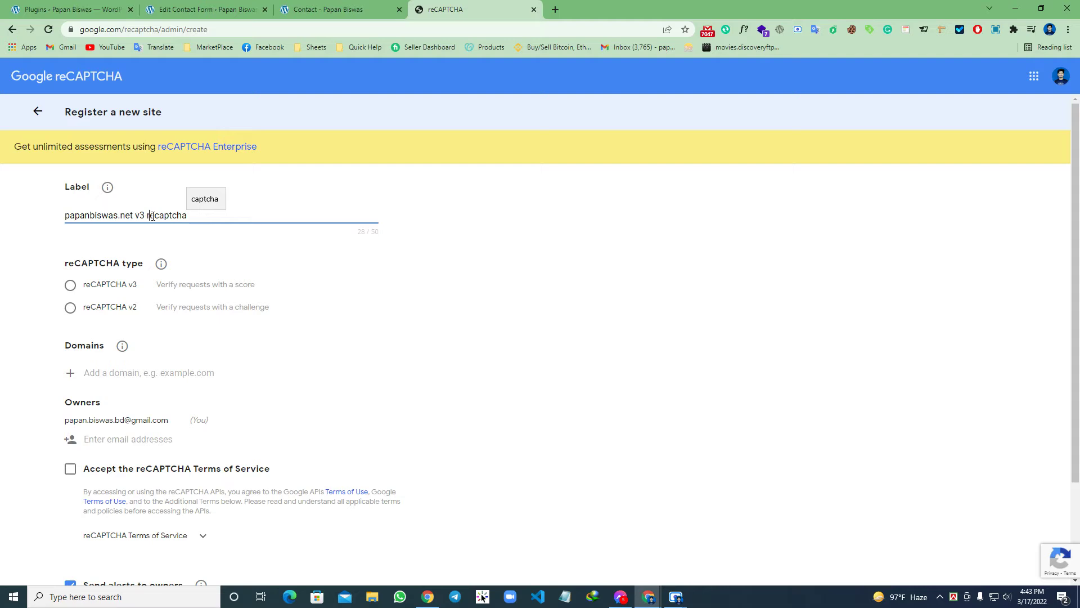
pyautogui.click(152, 216)
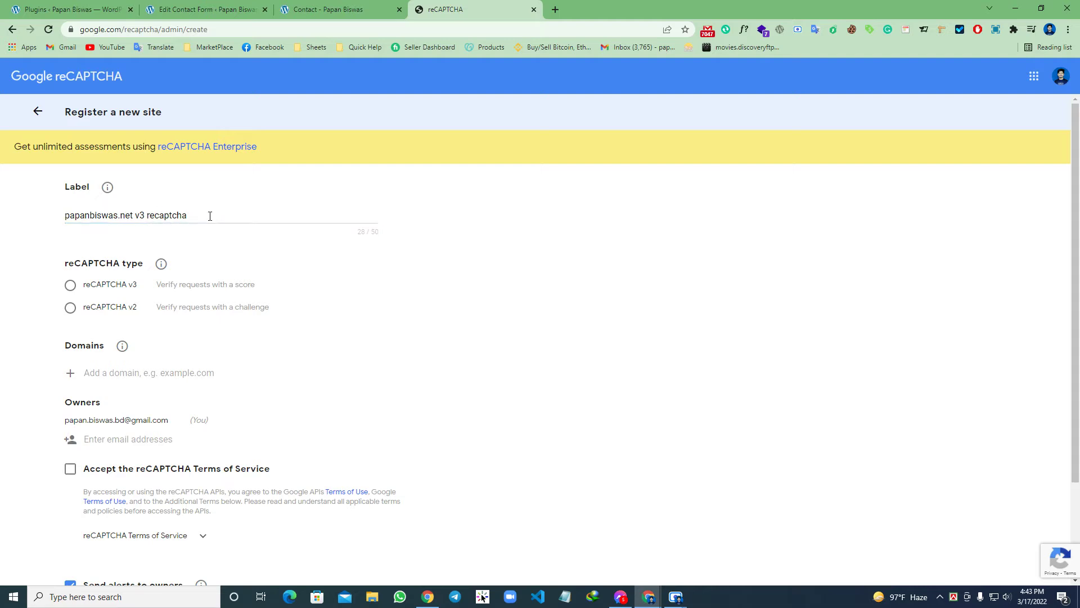
pyautogui.moveTo(209, 215); pyautogui.dragTo(51, 218)
pyautogui.click(54, 223)
pyautogui.scroll(-2, 64, 270)
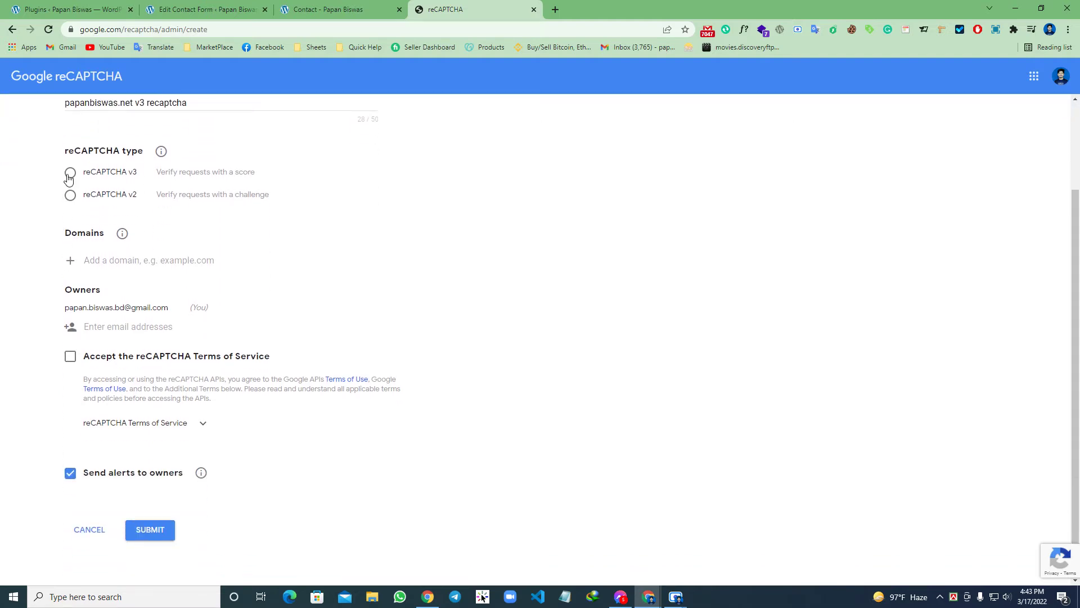
pyautogui.click(70, 176)
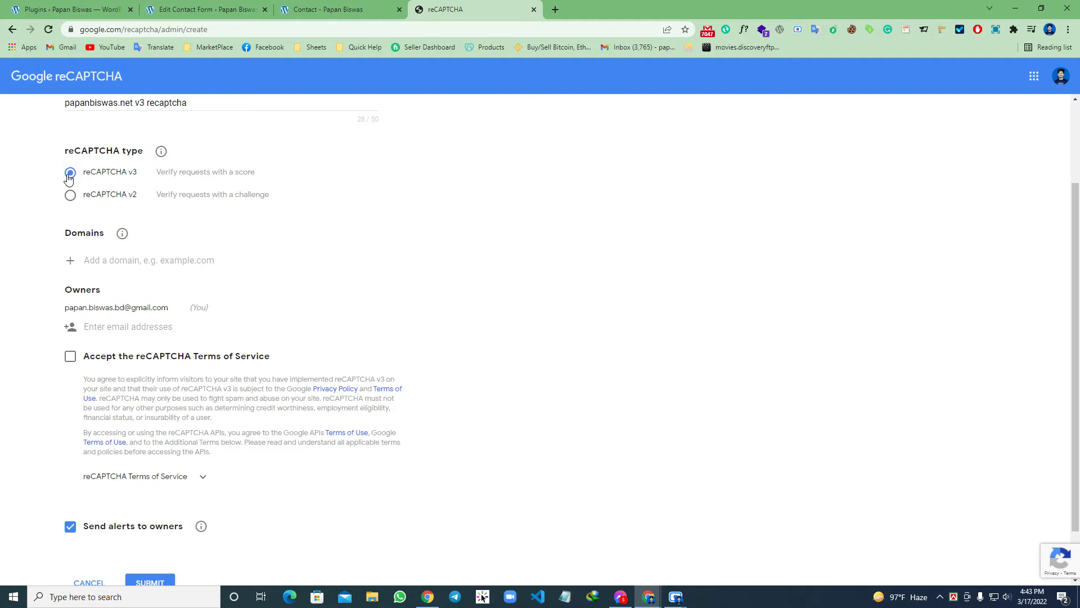
pyautogui.click(117, 262)
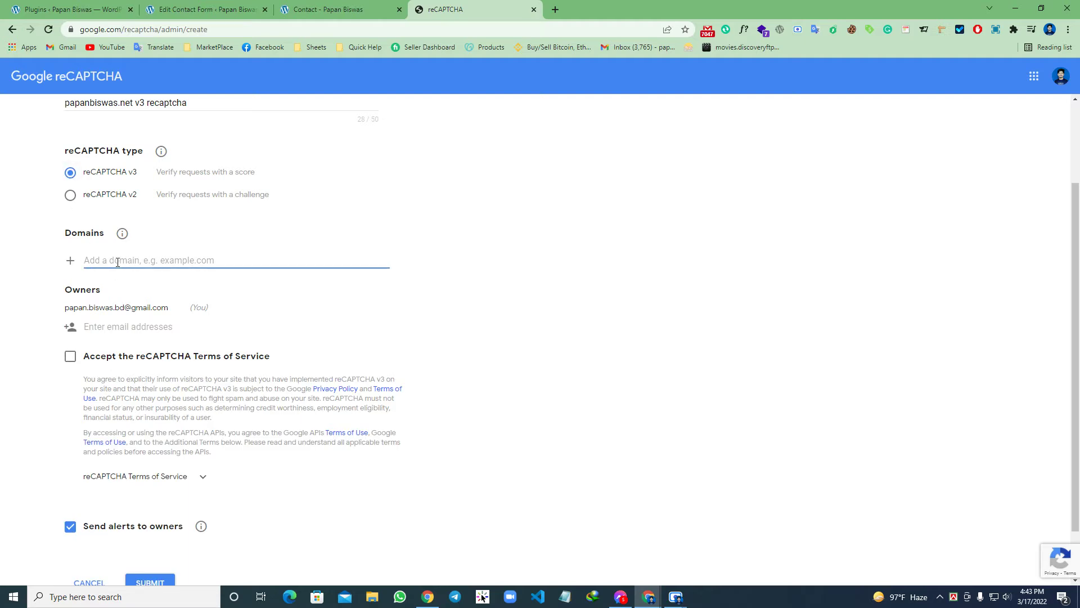
pyautogui.hotkey('ctrl', 'v')
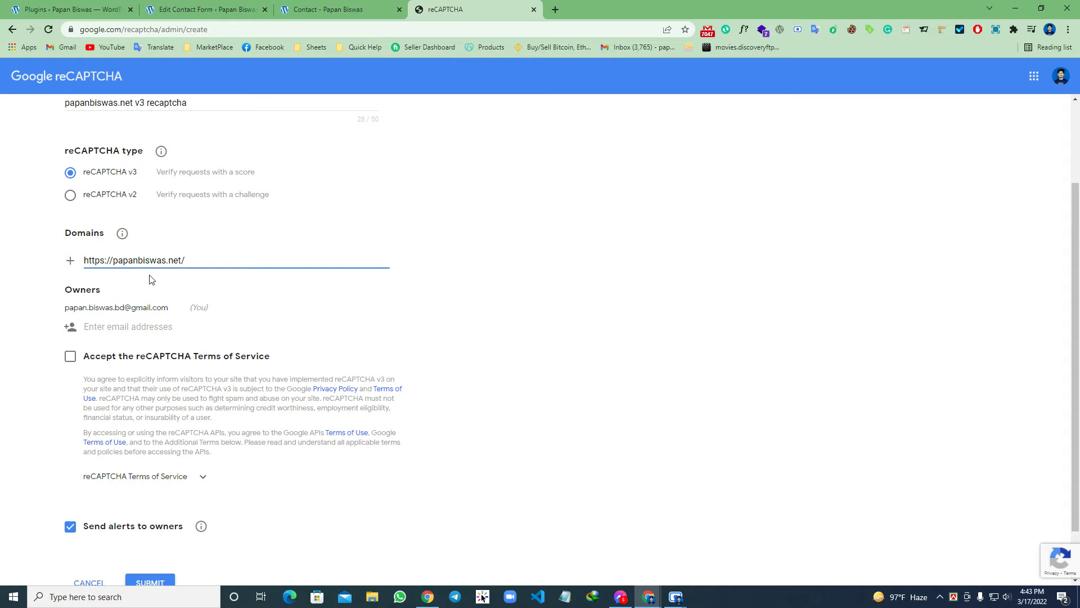
pyautogui.press('BackSpace')
pyautogui.moveTo(115, 263); pyautogui.dragTo(4, 268)
pyautogui.press('BackSpace')
# Accept the reCAPTCHA Terms of Service and submit the new site registration
pyautogui.scroll(-1, 108, 333)
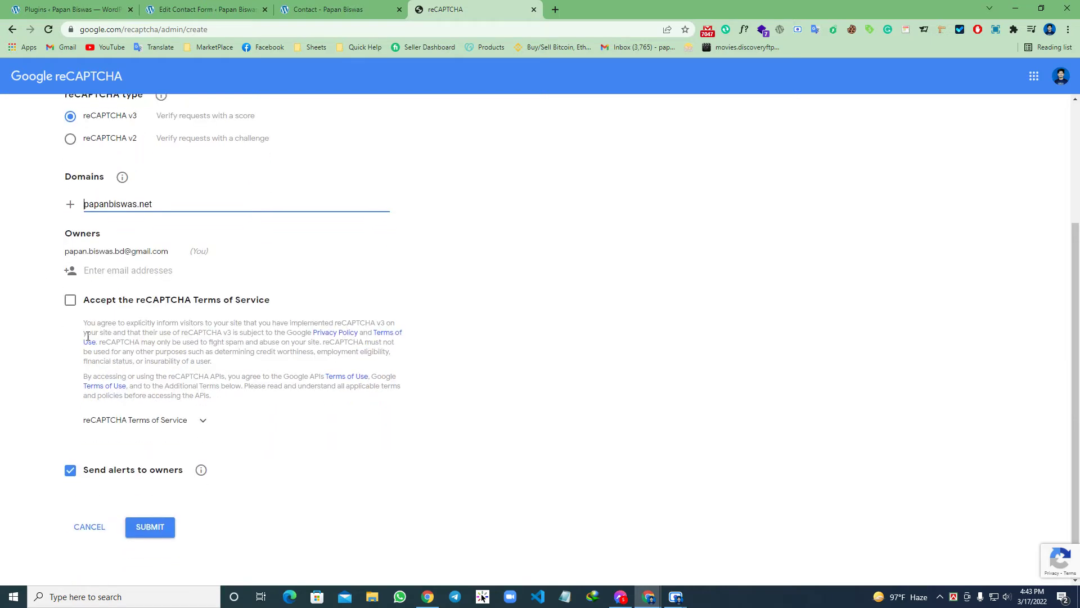
pyautogui.click(70, 304)
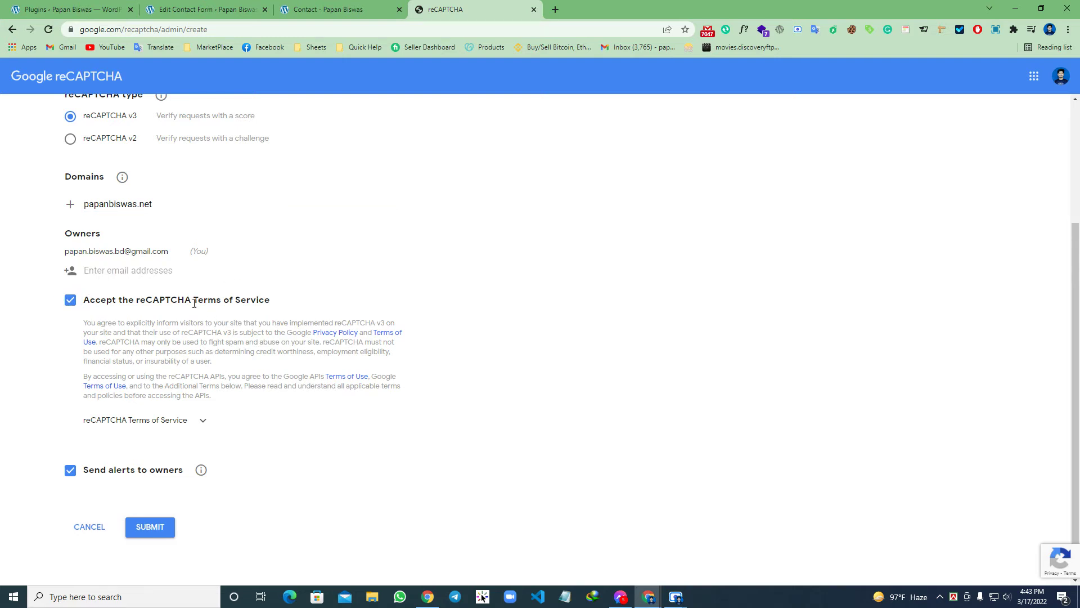
pyautogui.click(164, 528)
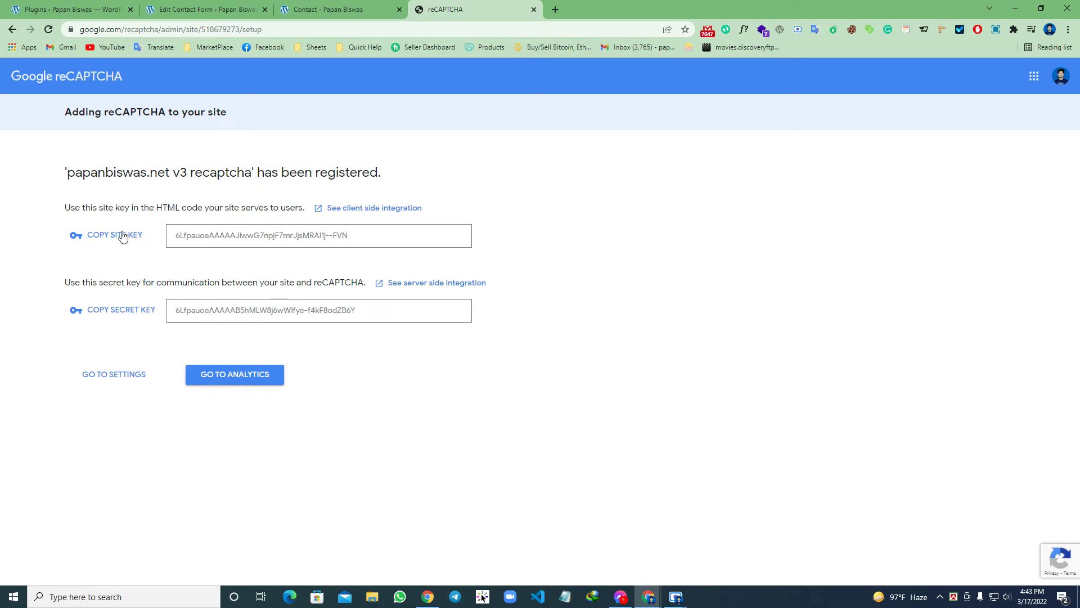
# Return to the WordPress admin and open the setup form of Contact Form 7's reCAPTCHA integration
pyautogui.click(184, 7)
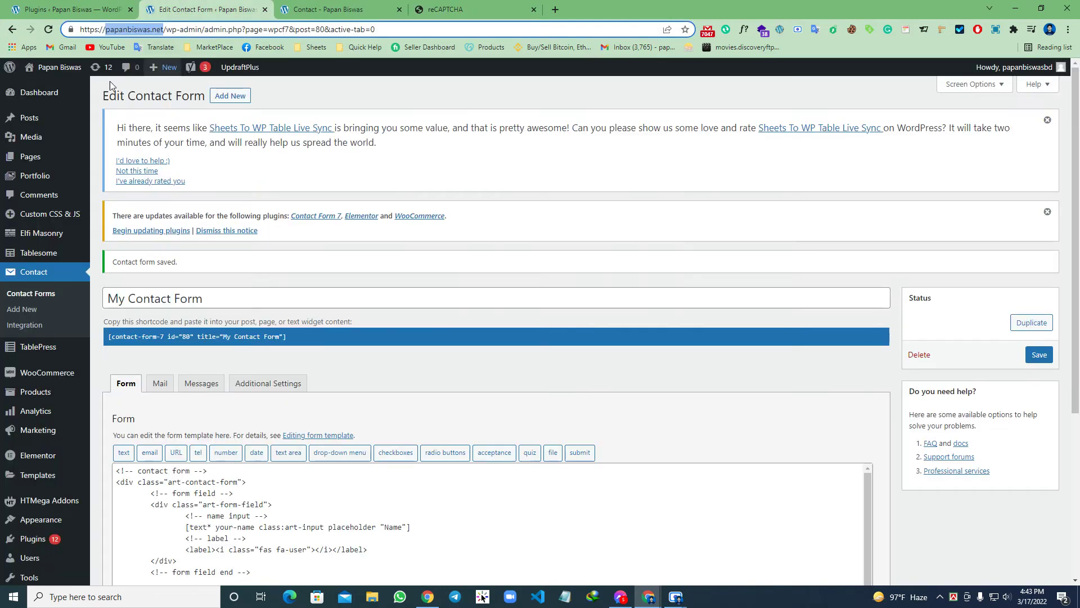
pyautogui.click(27, 325)
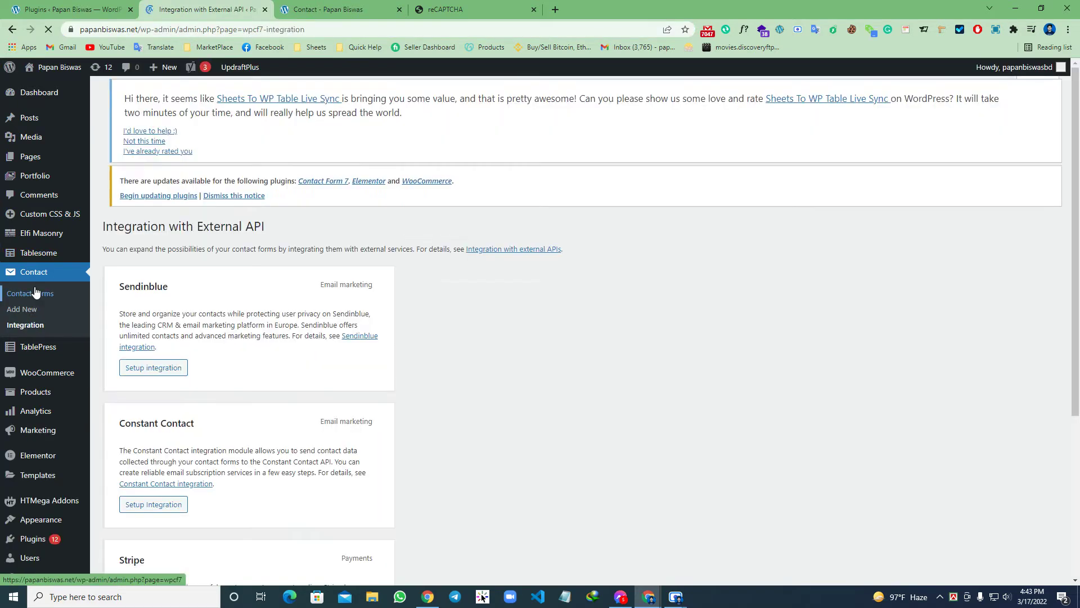
pyautogui.scroll(-3, 348, 328)
pyautogui.scroll(-1, 348, 327)
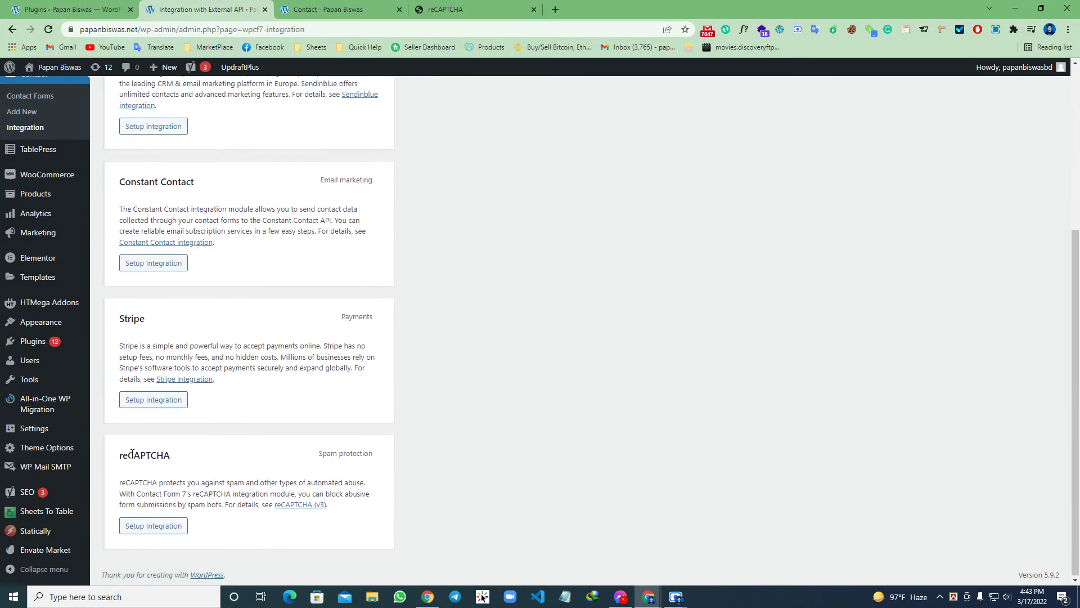
pyautogui.click(154, 536)
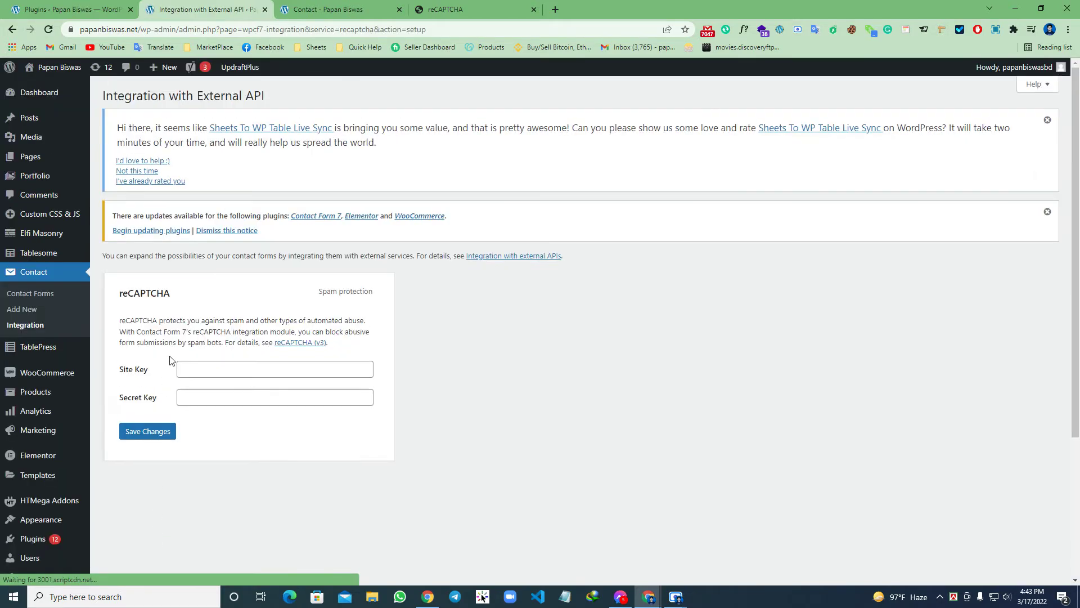
pyautogui.moveTo(119, 371); pyautogui.dragTo(145, 379)
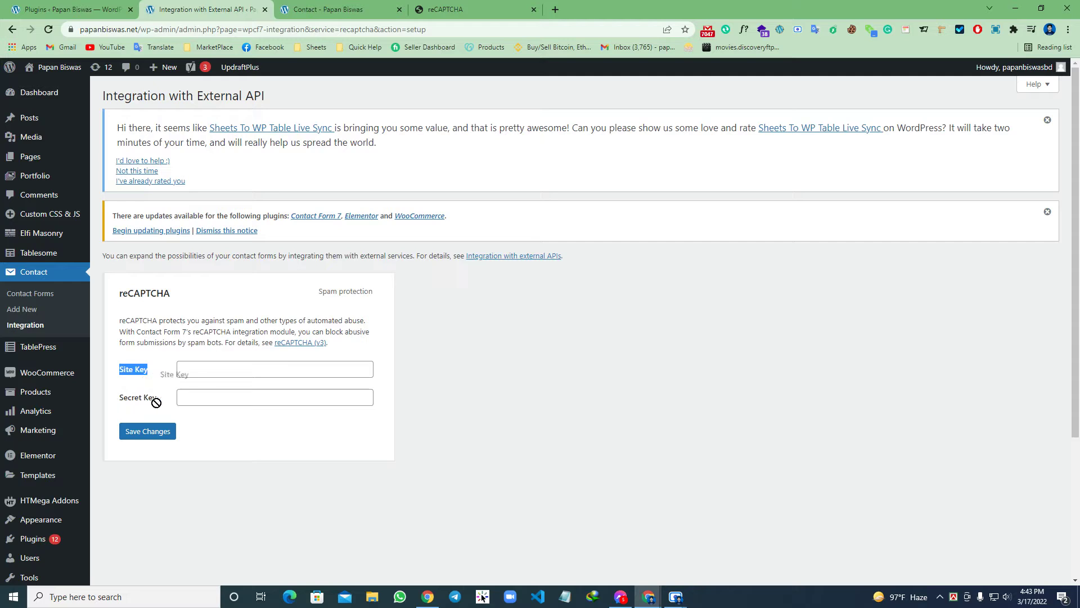
pyautogui.click(335, 106)
# Copy the site key from the reCAPTCHA registration page and paste it into the integration's Site Key field
pyautogui.click(445, 9)
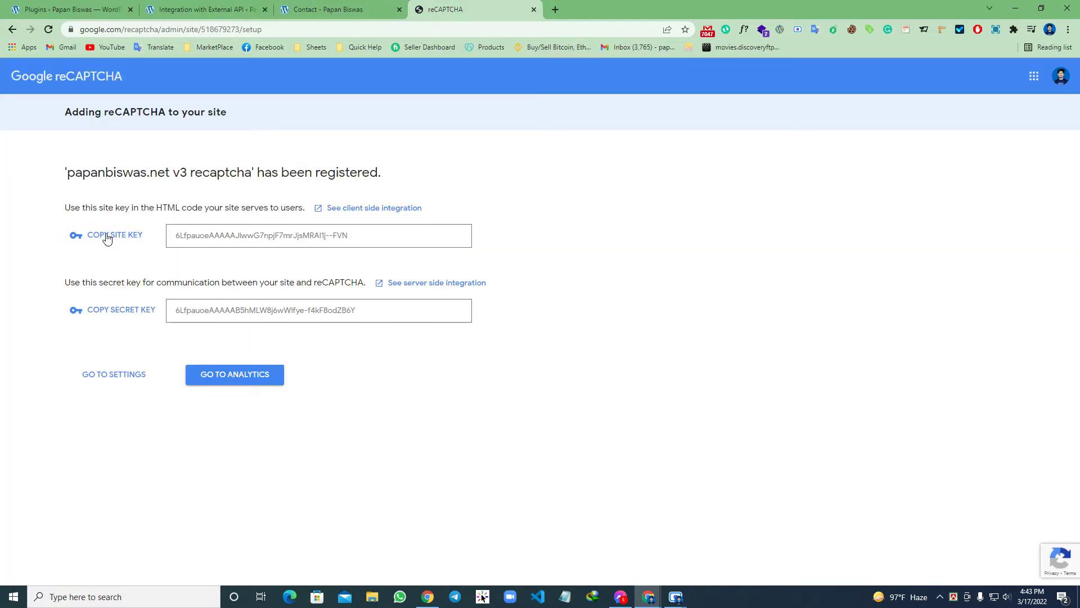
pyautogui.click(126, 239)
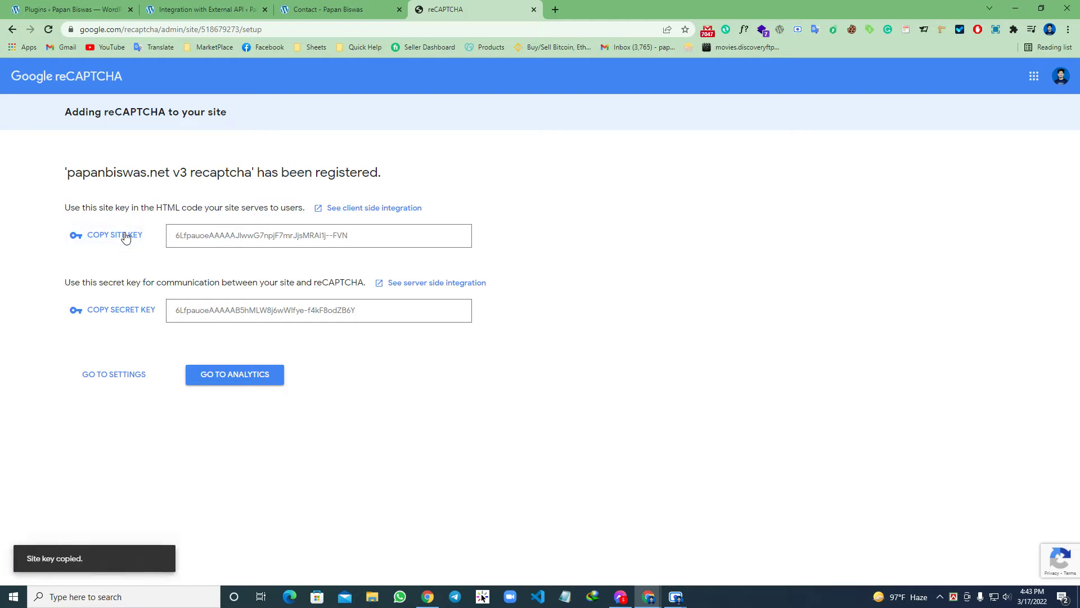
pyautogui.click(206, 10)
pyautogui.click(217, 369)
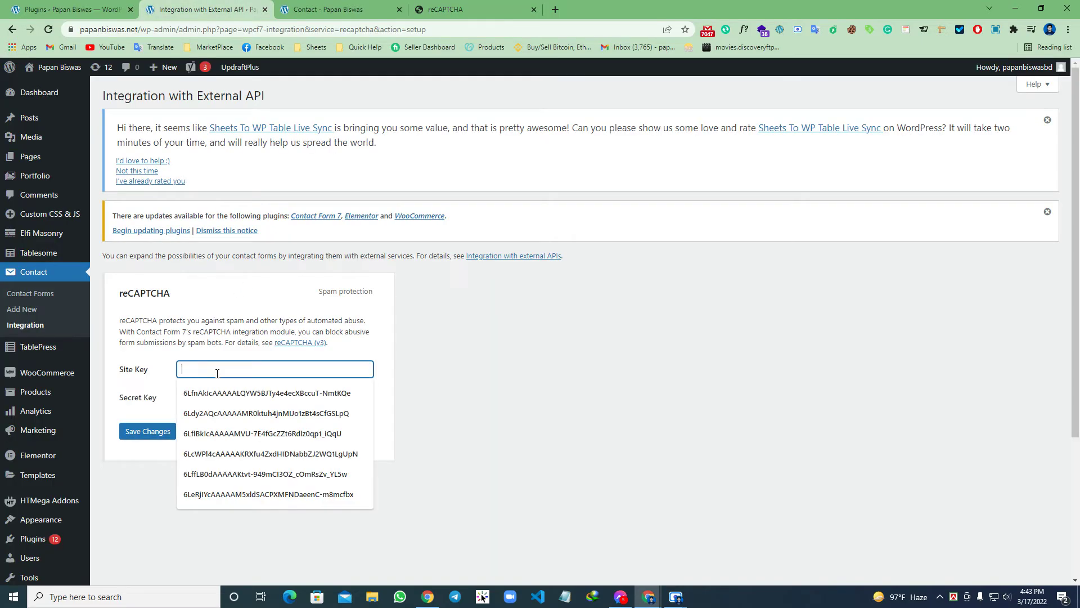
pyautogui.hotkey('ctrl', 'v')
# Copy the secret key from the reCAPTCHA registration page, paste it into the integration's Secret Key field and save the changes
pyautogui.click(444, 6)
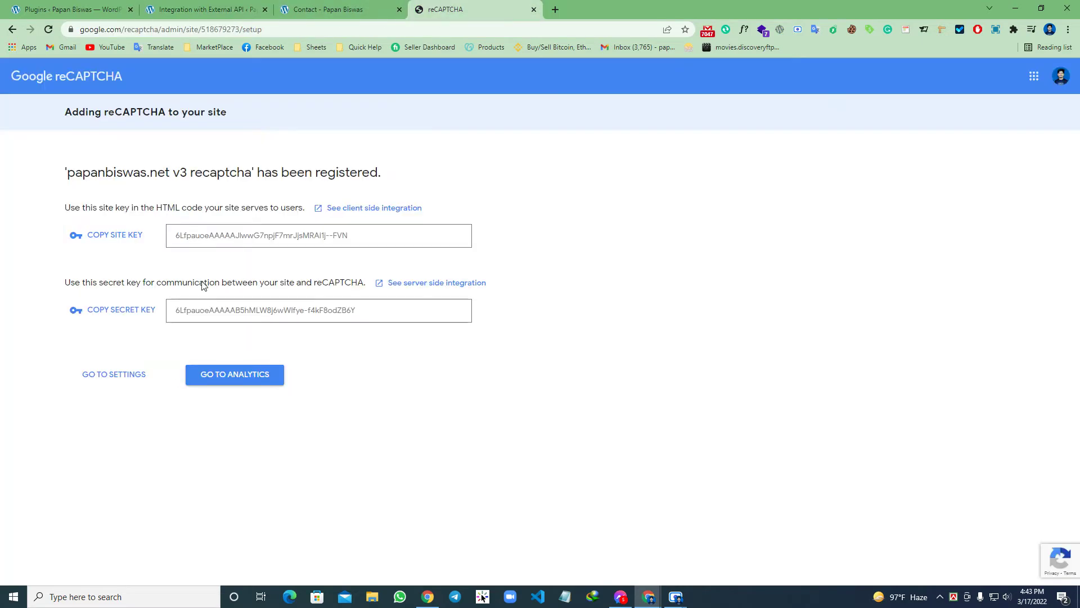
pyautogui.click(122, 312)
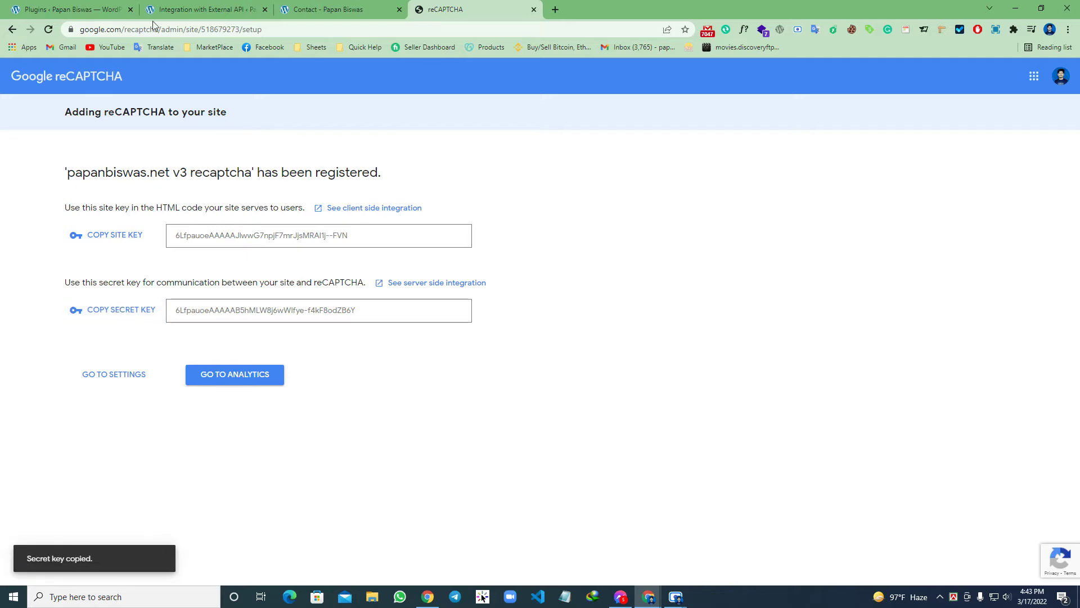
pyautogui.click(170, 7)
pyautogui.click(190, 396)
pyautogui.hotkey('ctrl', 'v')
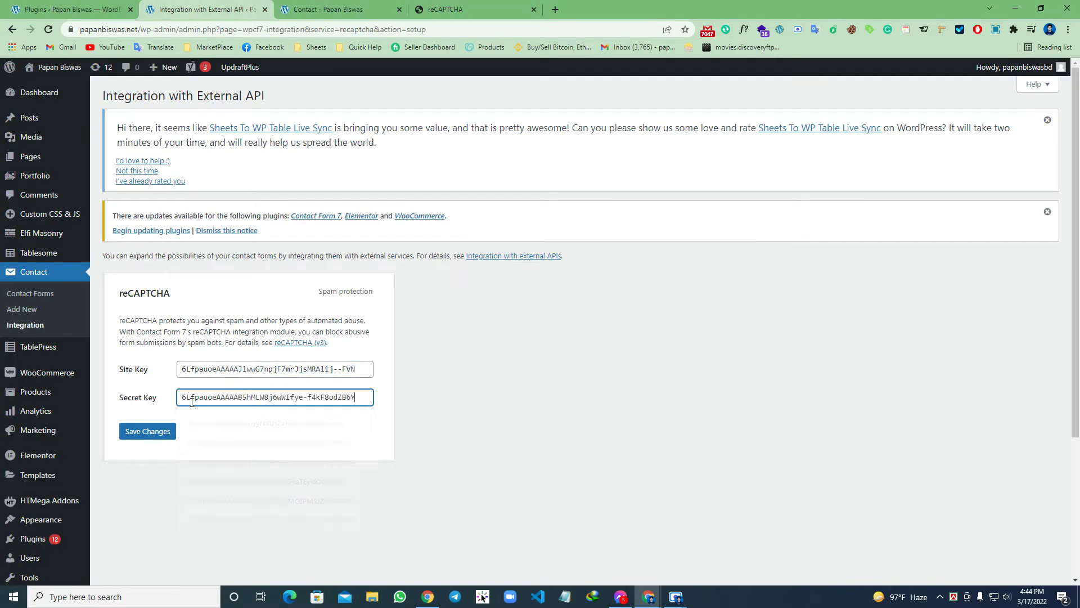
pyautogui.click(153, 431)
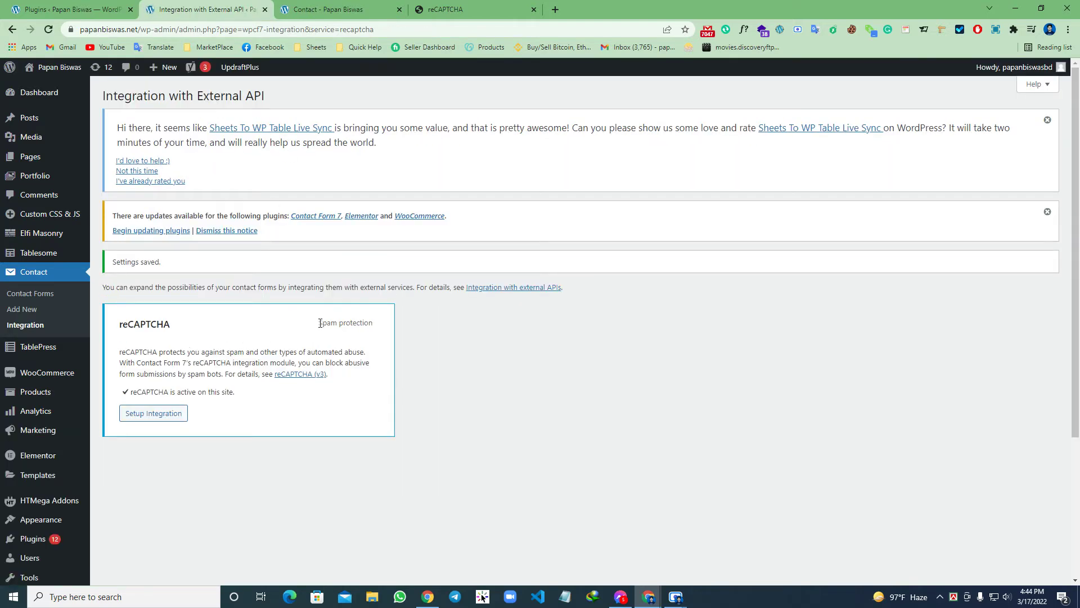
# Reload the website's contact page and inspect the form fields and the page's reCAPTCHA badge
pyautogui.click(362, 5)
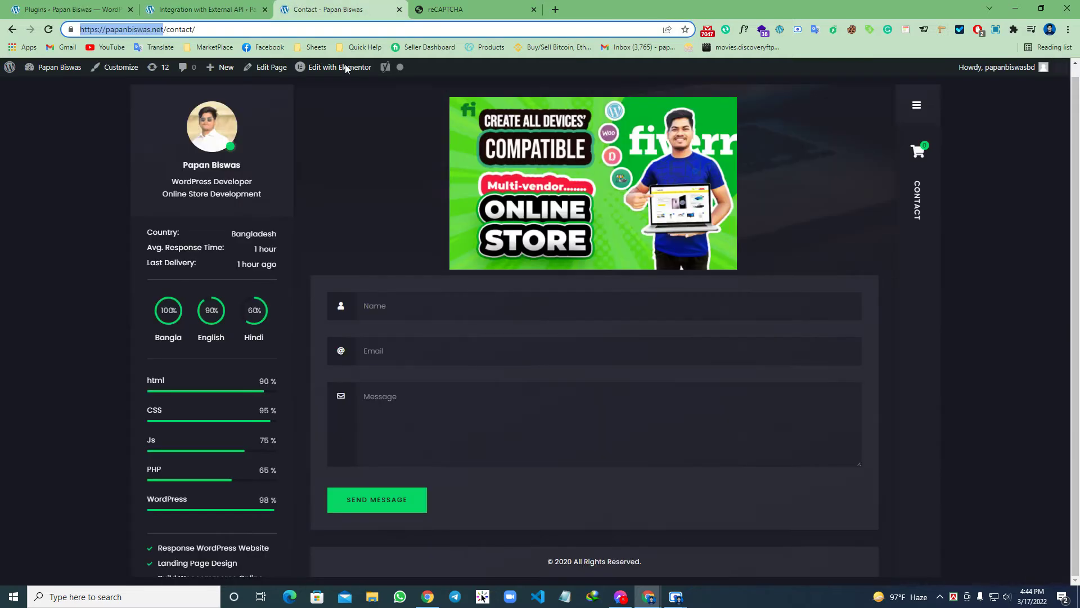
pyautogui.rightClick(66, 159)
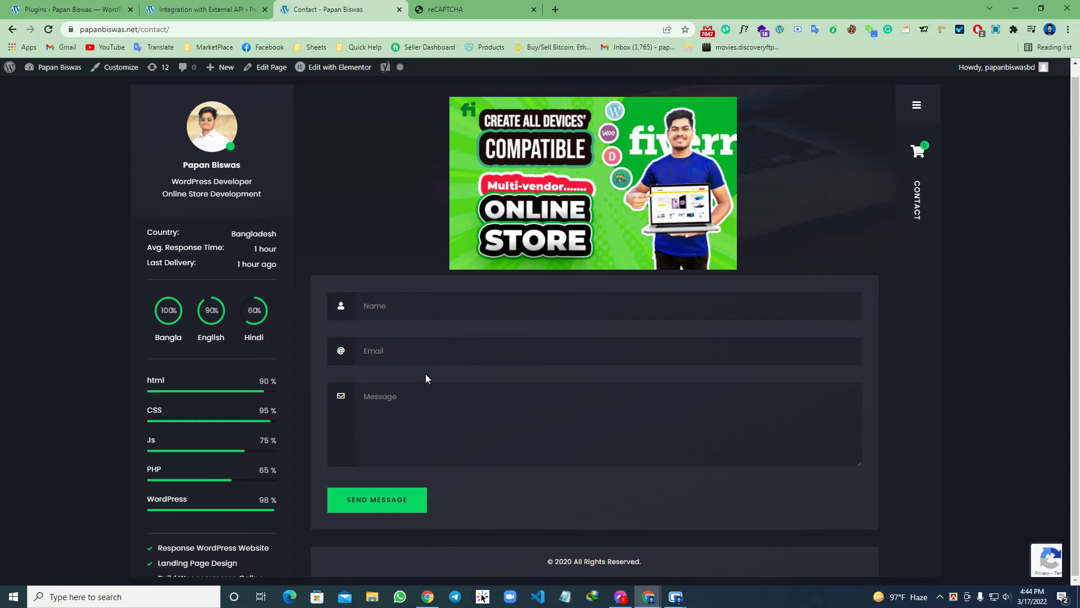
pyautogui.click(425, 311)
pyautogui.click(495, 341)
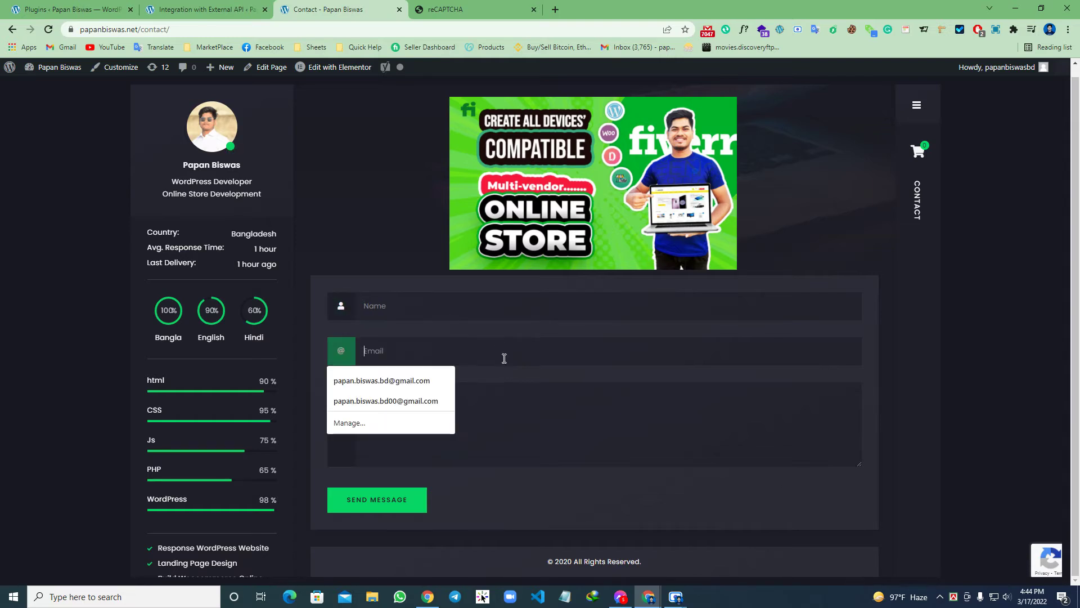
pyautogui.click(629, 412)
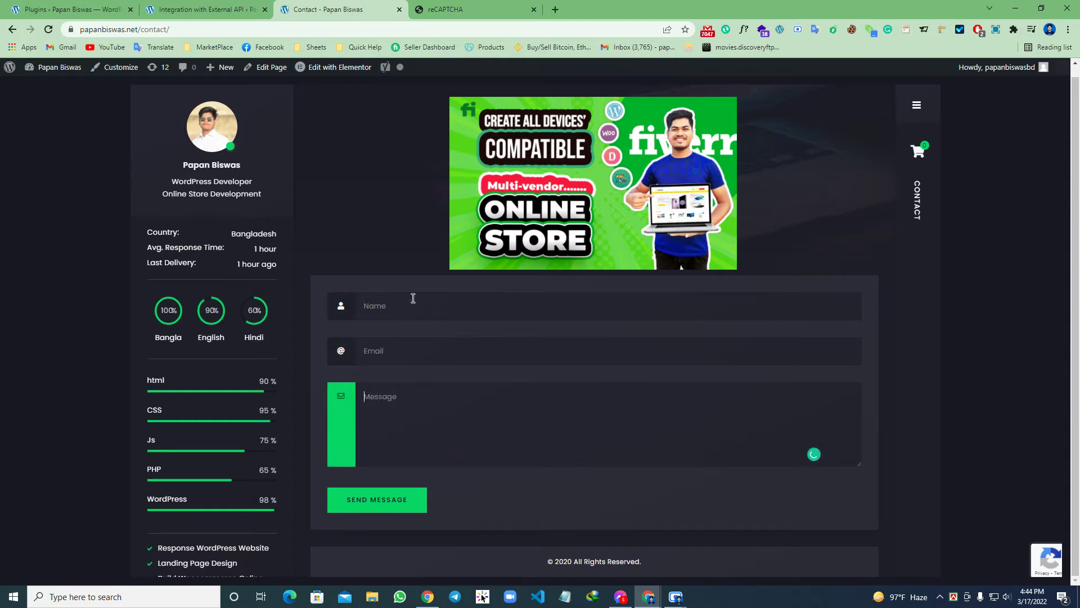
pyautogui.moveTo(1031, 558)
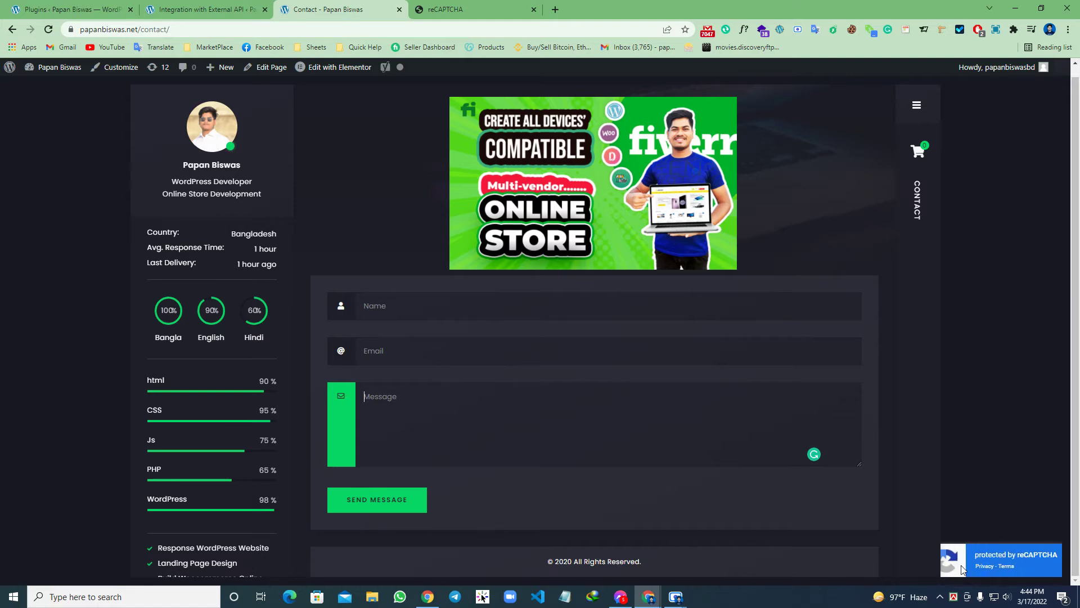
pyautogui.click(983, 475)
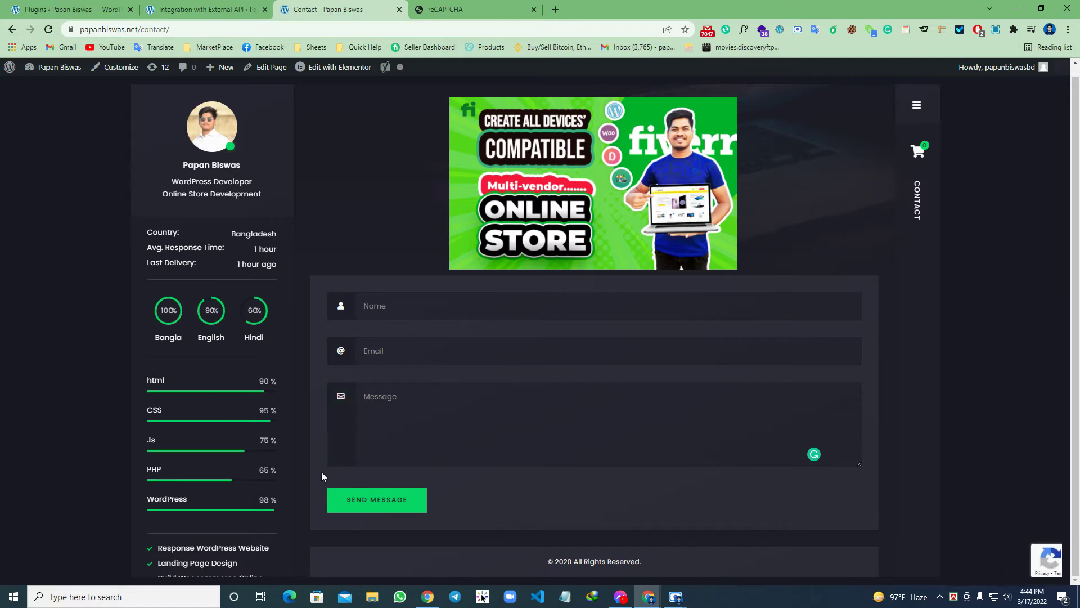
pyautogui.press('Print')
pyautogui.moveTo(300, 269); pyautogui.dragTo(718, 553)
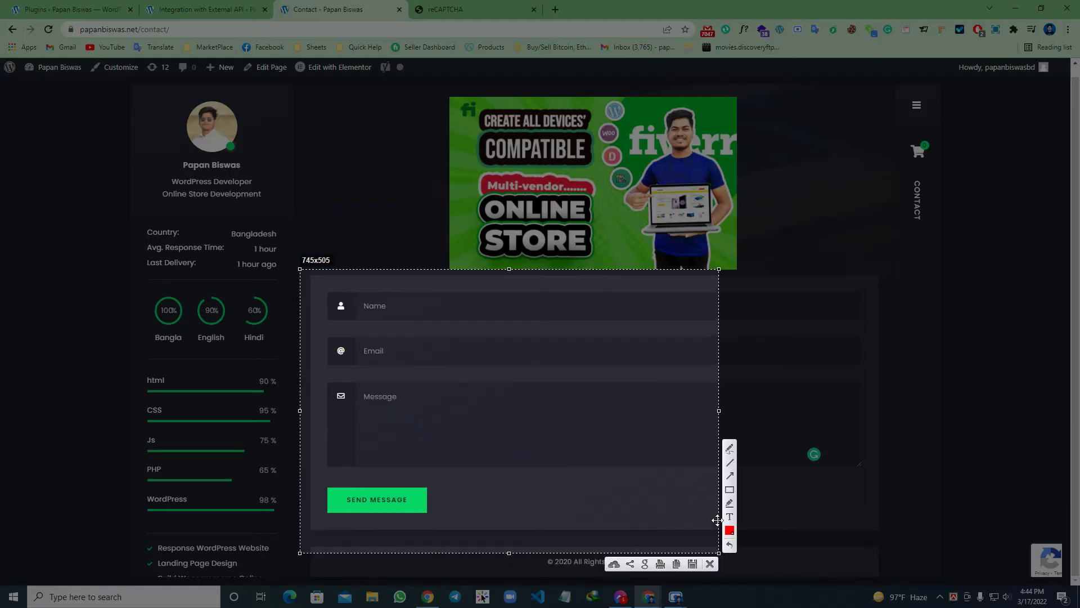
pyautogui.click(729, 490)
pyautogui.moveTo(325, 472); pyautogui.dragTo(444, 481)
pyautogui.click(710, 563)
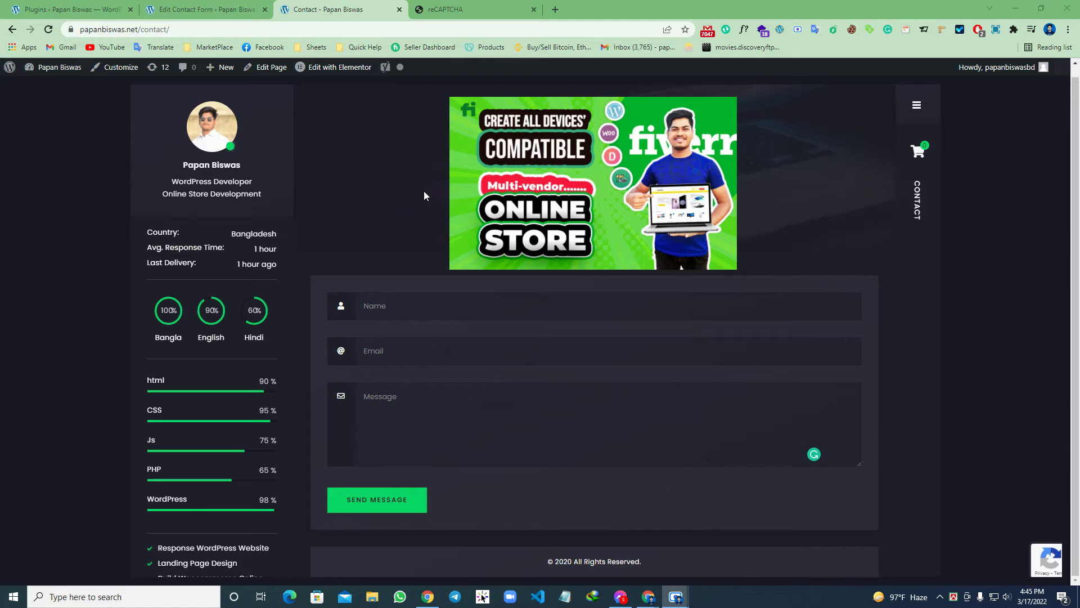
# Go to adding a new WordPress plugin and search for "recaptcha v2 for contact form 7"
pyautogui.click(42, 7)
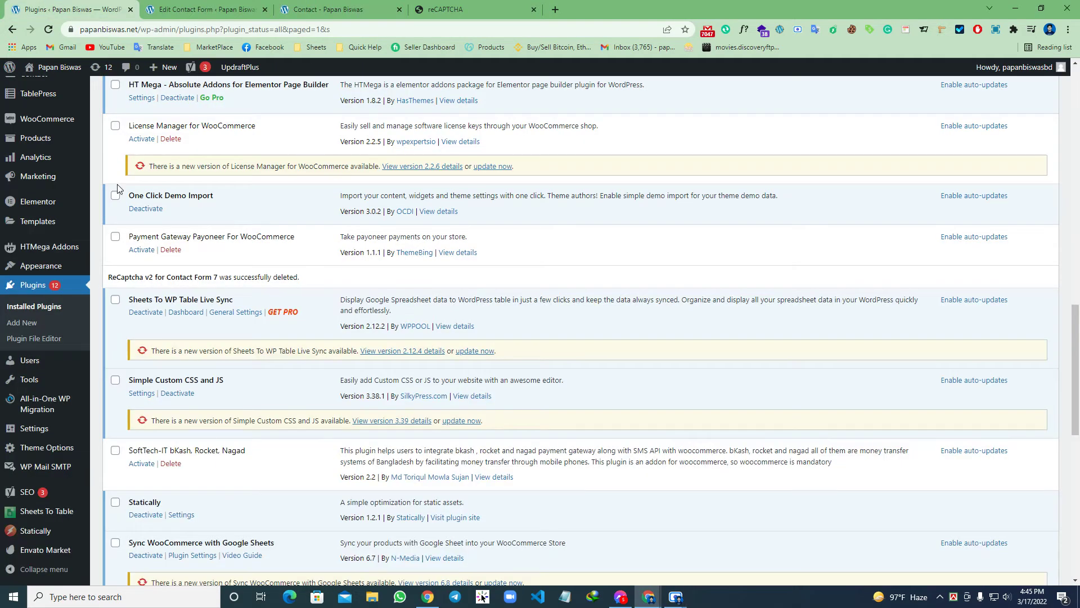
pyautogui.click(51, 323)
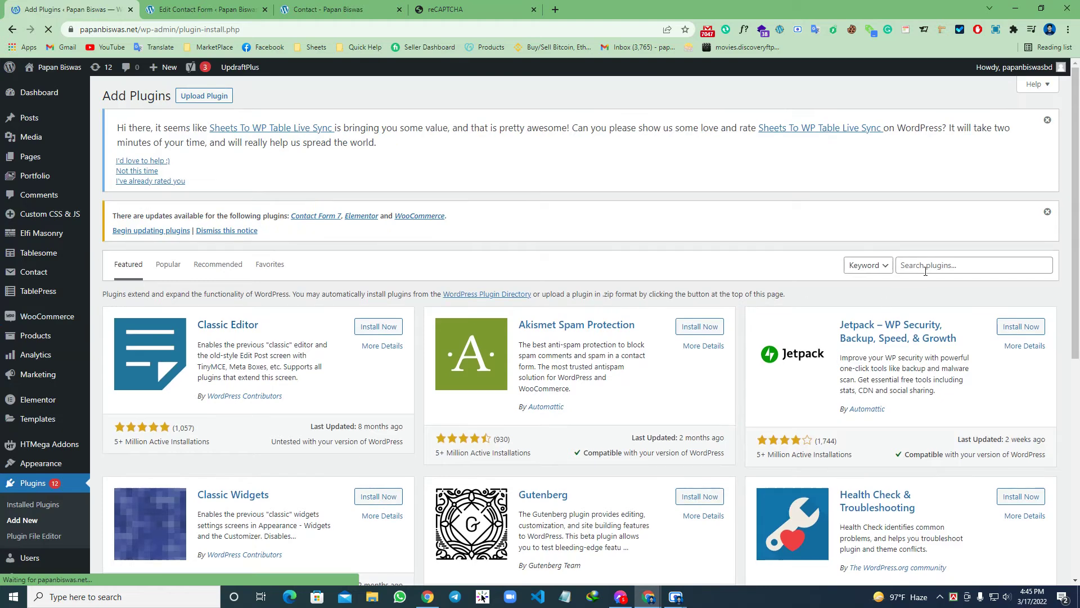
pyautogui.click(926, 266)
pyautogui.write('r')
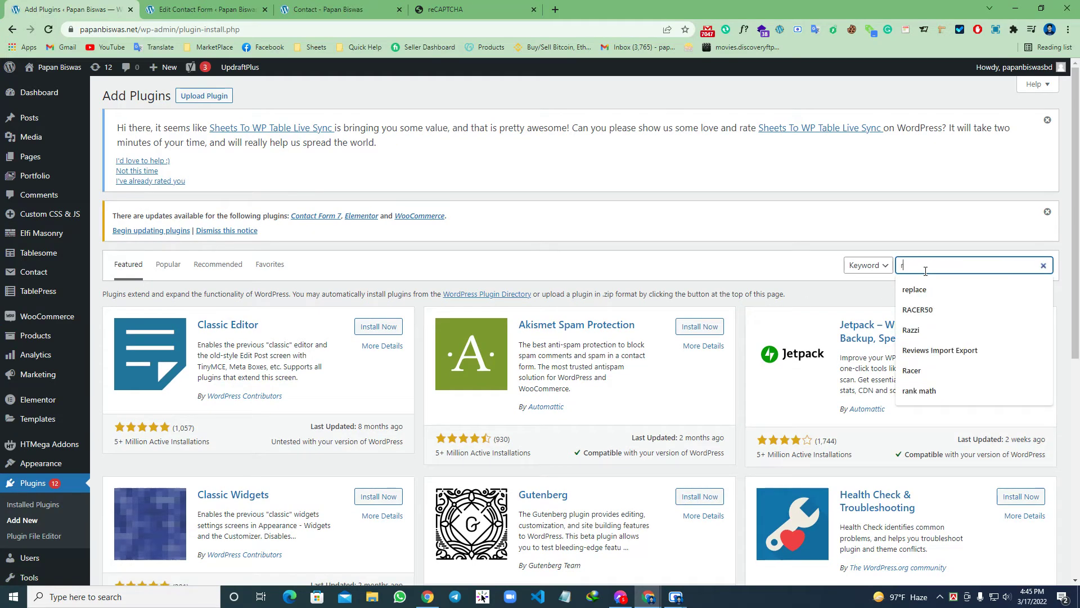
pyautogui.write('ecaptcha ')
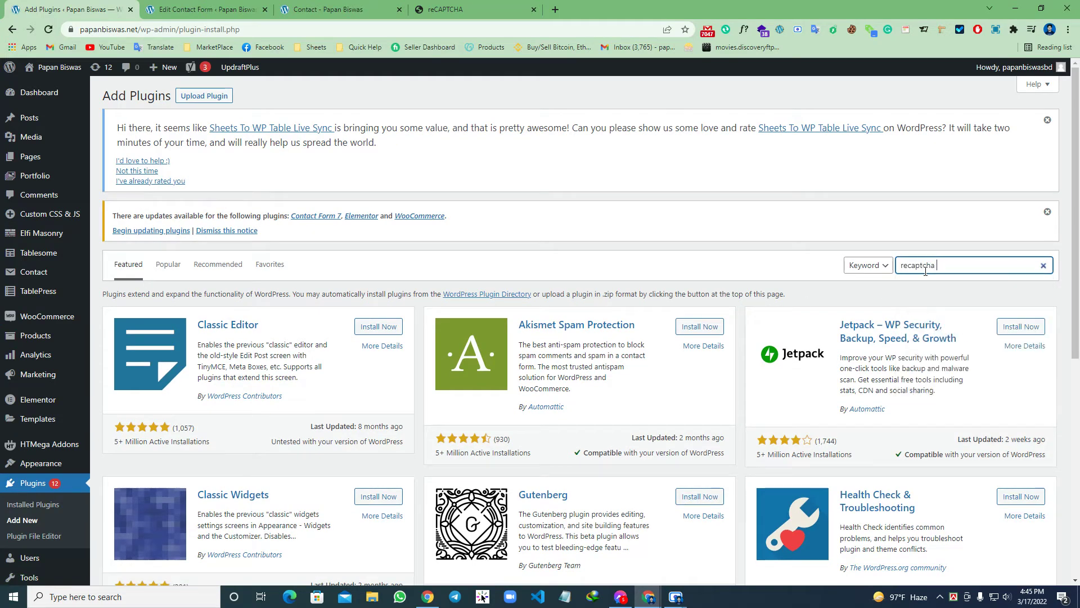
pyautogui.write('v')
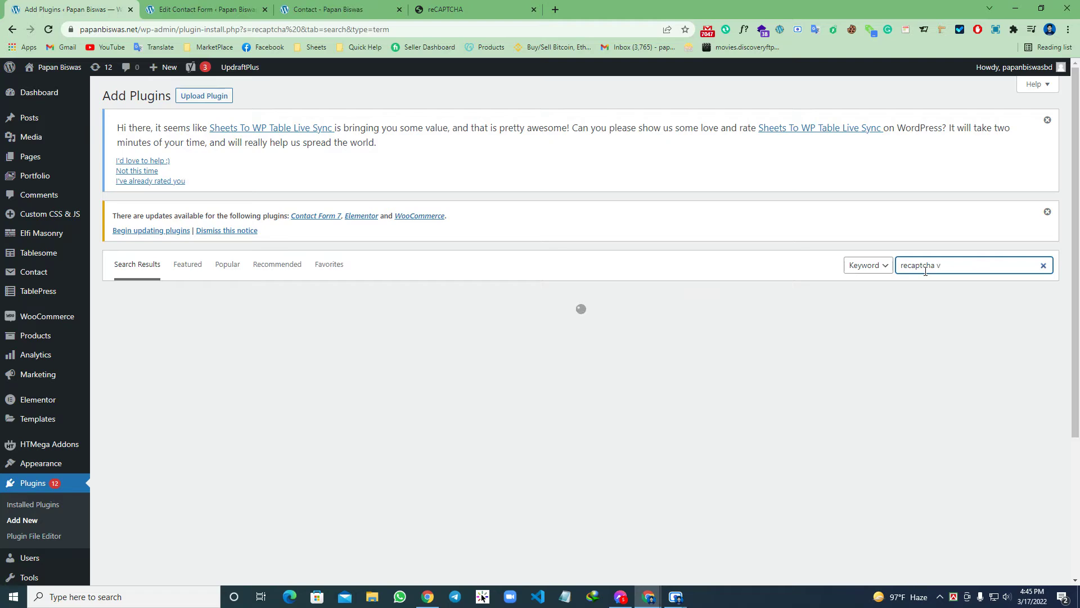
pyautogui.write('2 for')
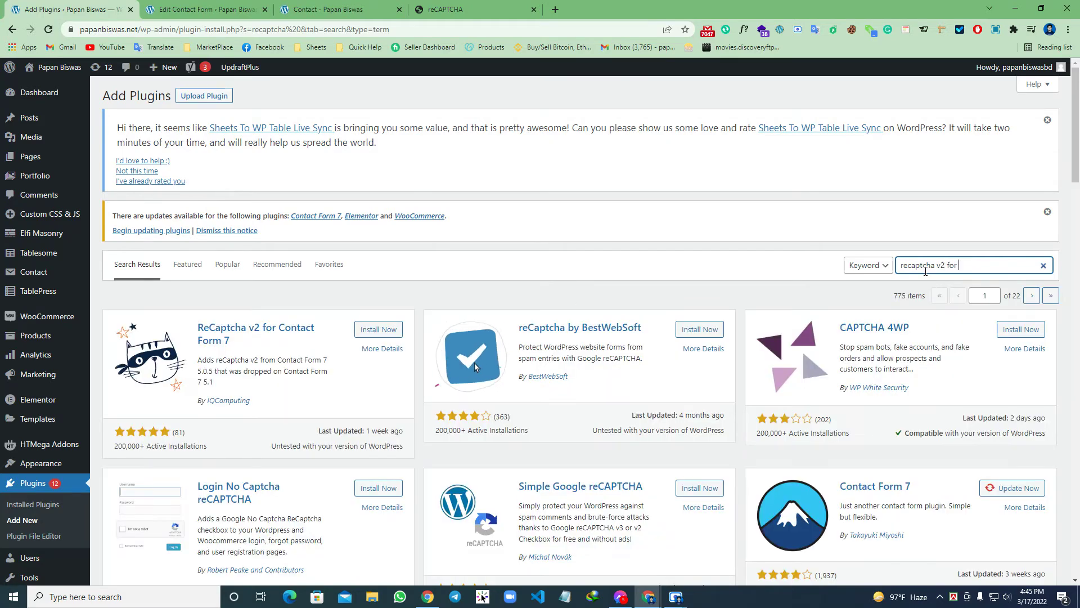
pyautogui.write(' co')
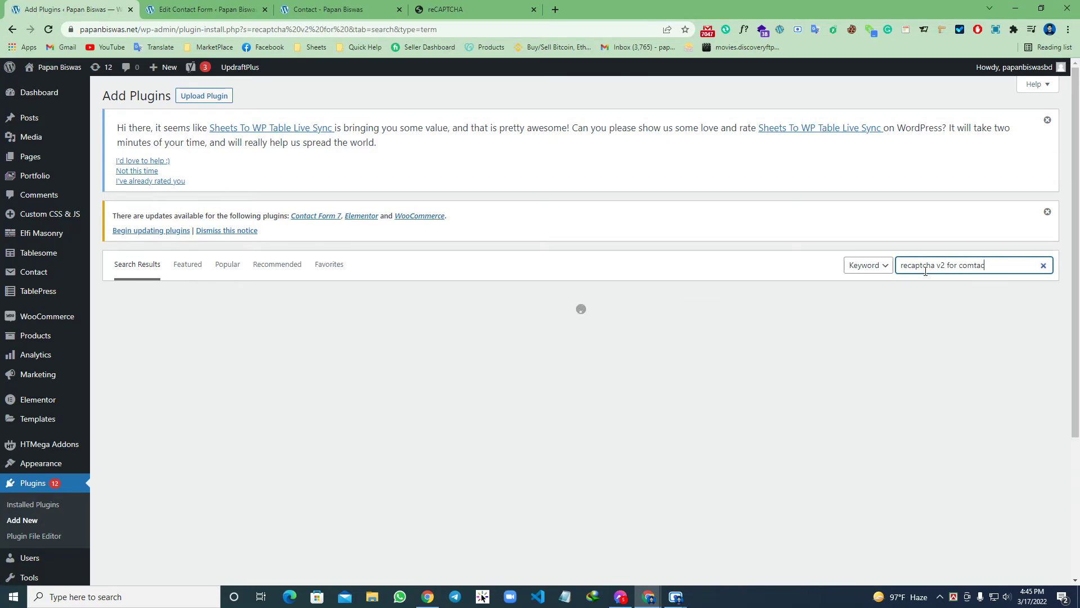
pyautogui.write('m')
pyautogui.press('BackSpace')
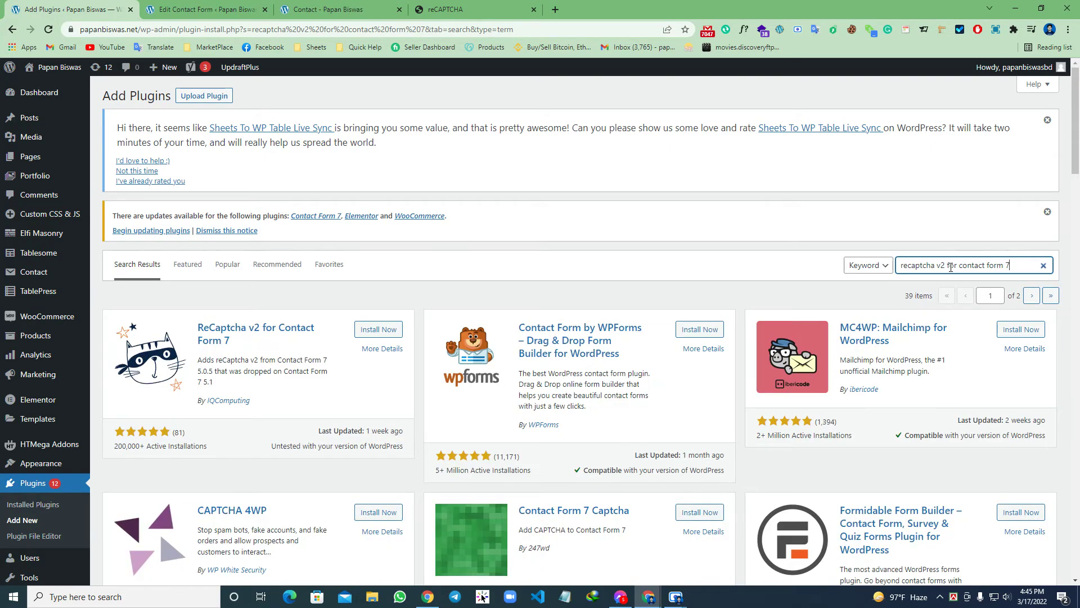
# Install and activate the ReCaptcha v2 for Contact Form 7 plugin by IQComputing
pyautogui.moveTo(230, 344); pyautogui.dragTo(198, 325)
pyautogui.click(243, 345)
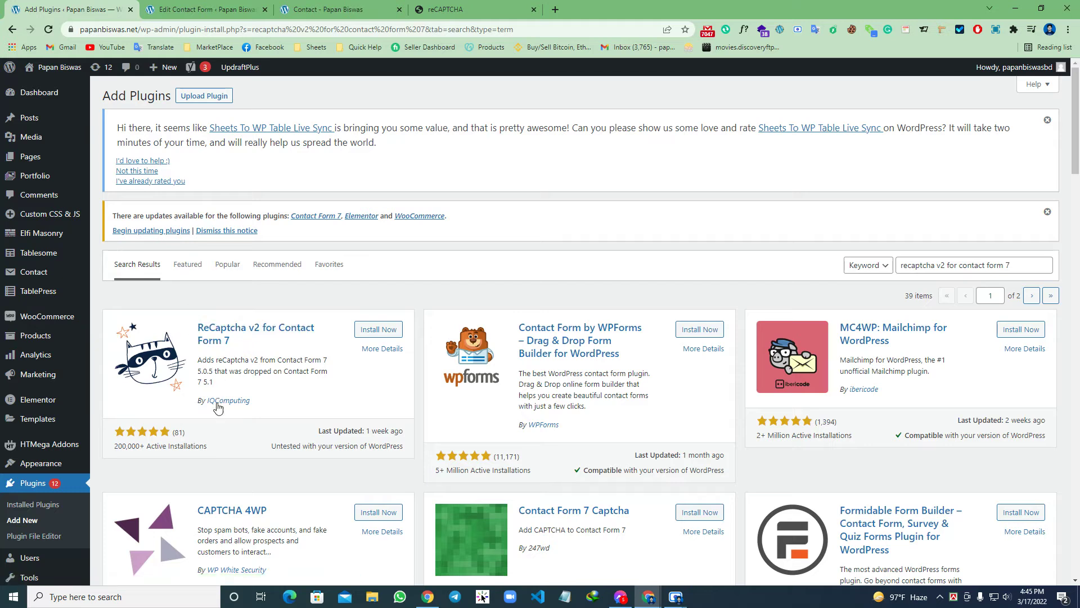
pyautogui.click(378, 332)
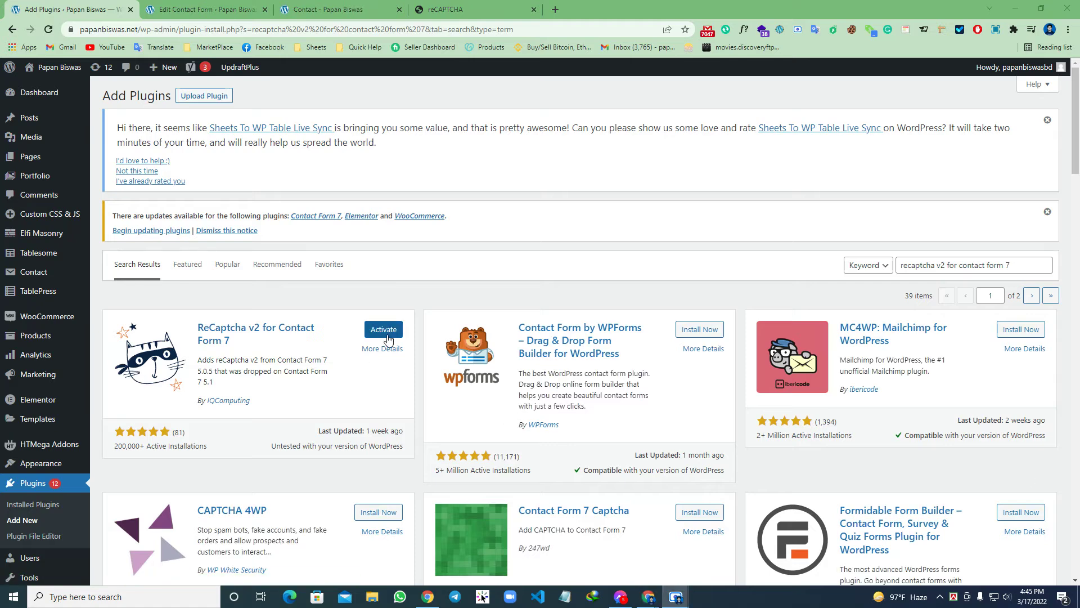
pyautogui.click(387, 336)
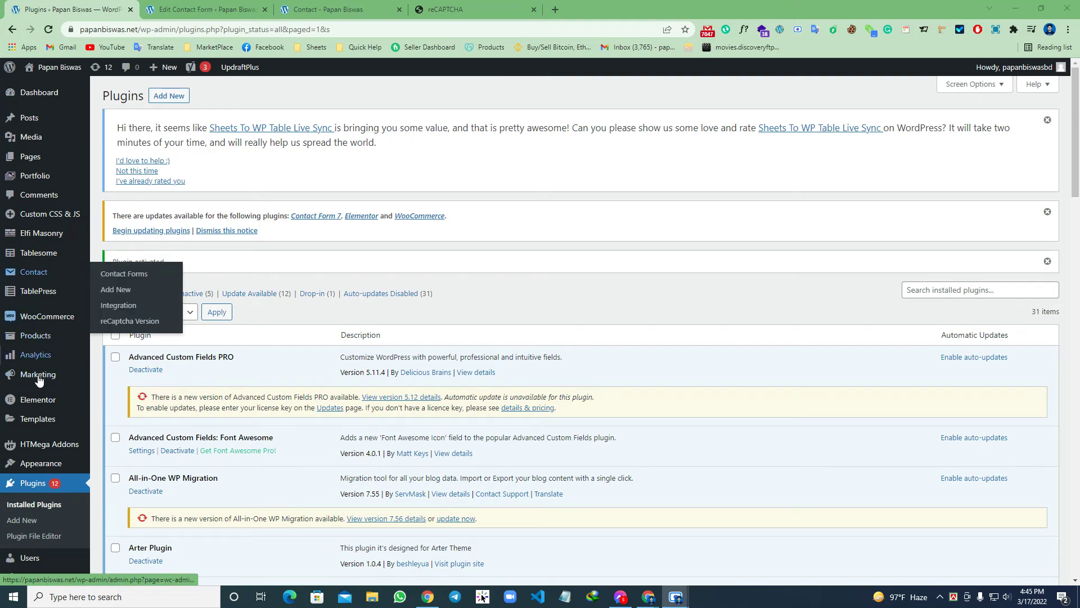
# Open the plugin's reCaptcha Version settings, set the usage to reCaptcha Version 2 with google.com as source, and submit them
pyautogui.scroll(-1, 39, 380)
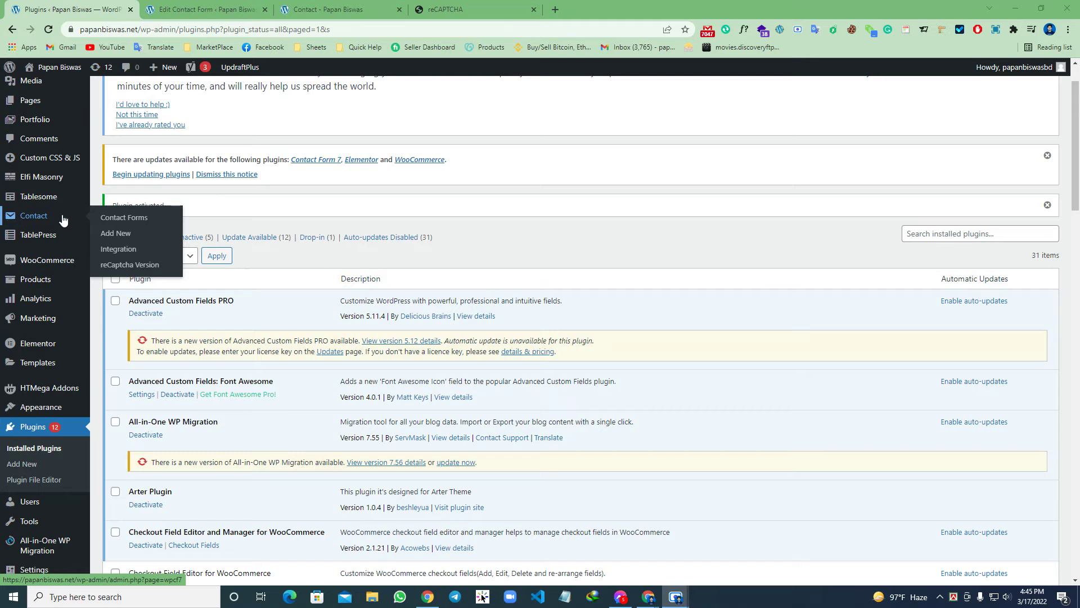
pyautogui.click(135, 270)
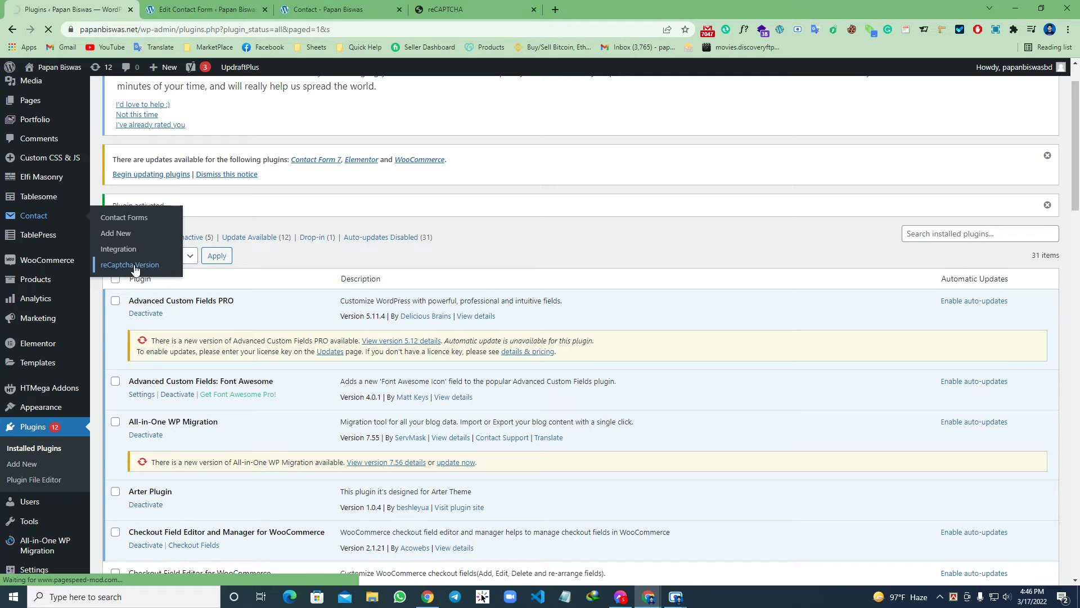
pyautogui.click(142, 288)
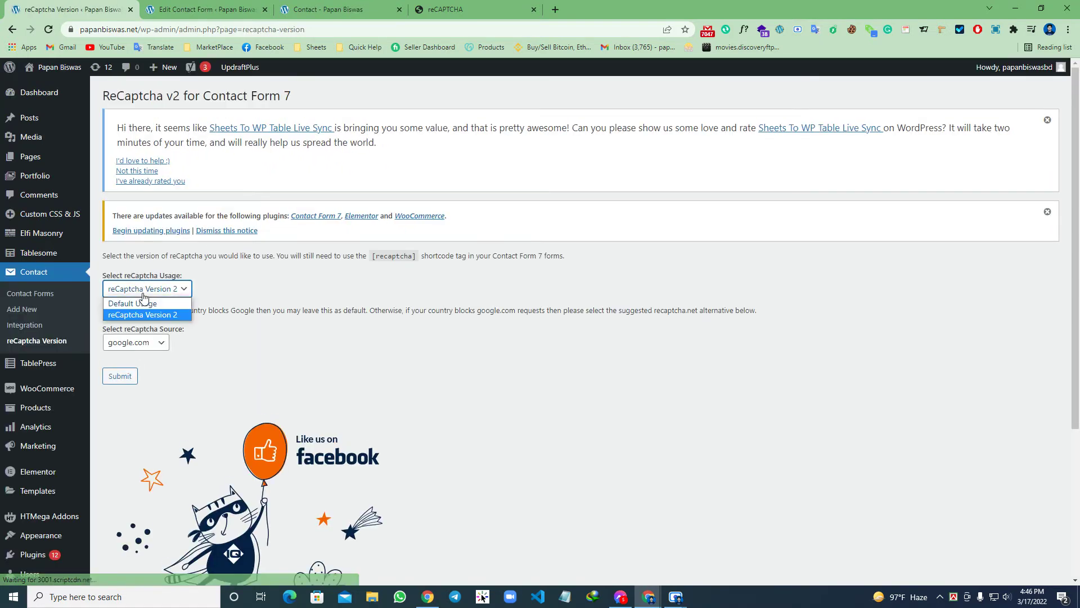
pyautogui.click(144, 303)
pyautogui.click(148, 289)
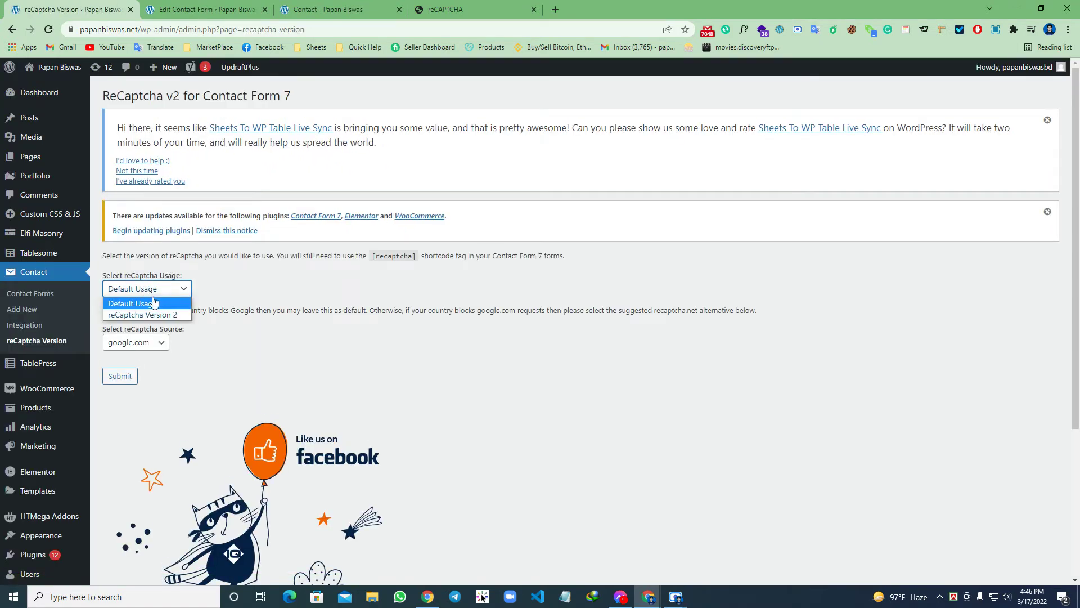
pyautogui.click(145, 319)
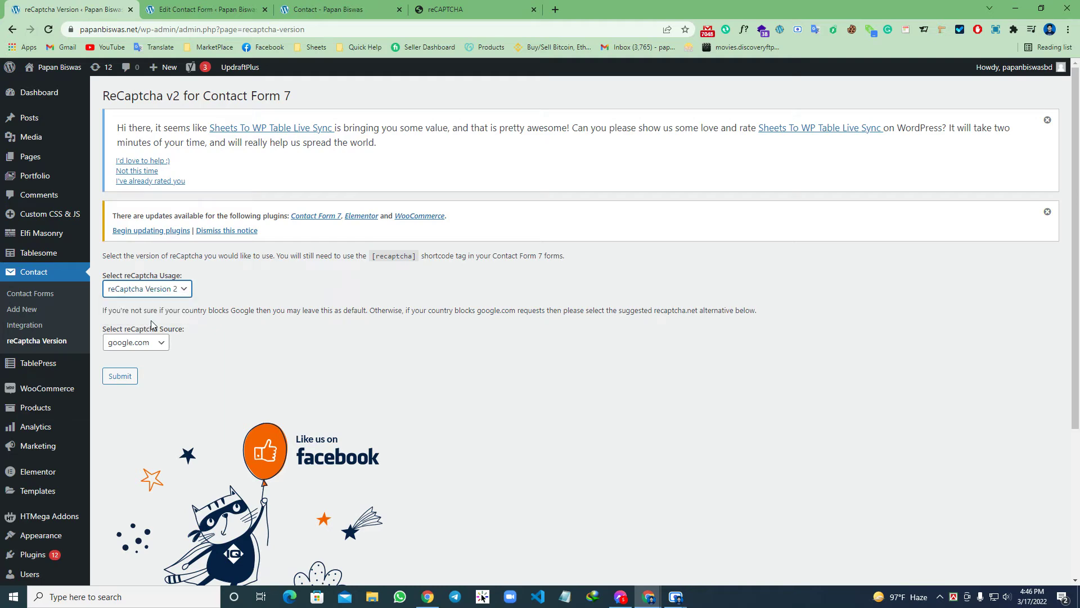
pyautogui.click(137, 344)
pyautogui.click(137, 346)
pyautogui.click(120, 377)
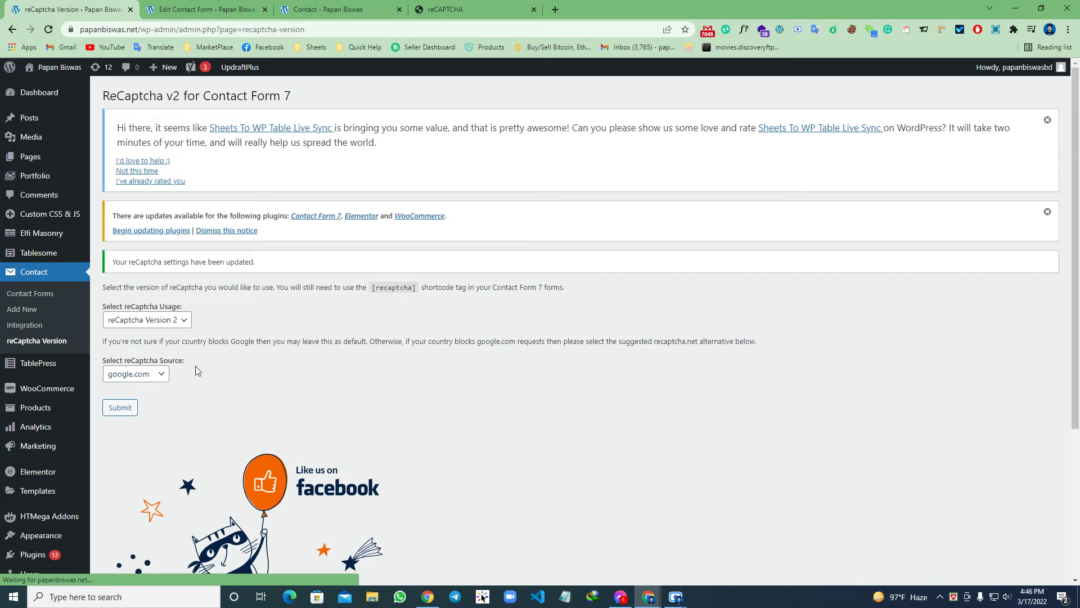
# Copy the [recaptcha] shortcode tag from the settings page and open My Contact Form for editing
pyautogui.moveTo(371, 288); pyautogui.dragTo(413, 288)
pyautogui.rightClick(416, 290)
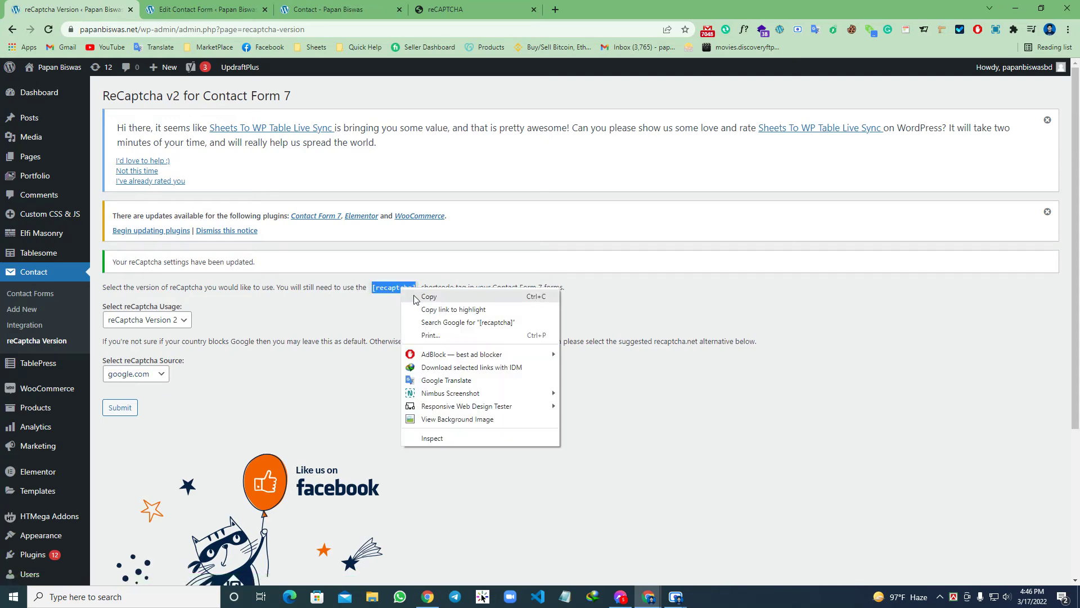
pyautogui.click(421, 297)
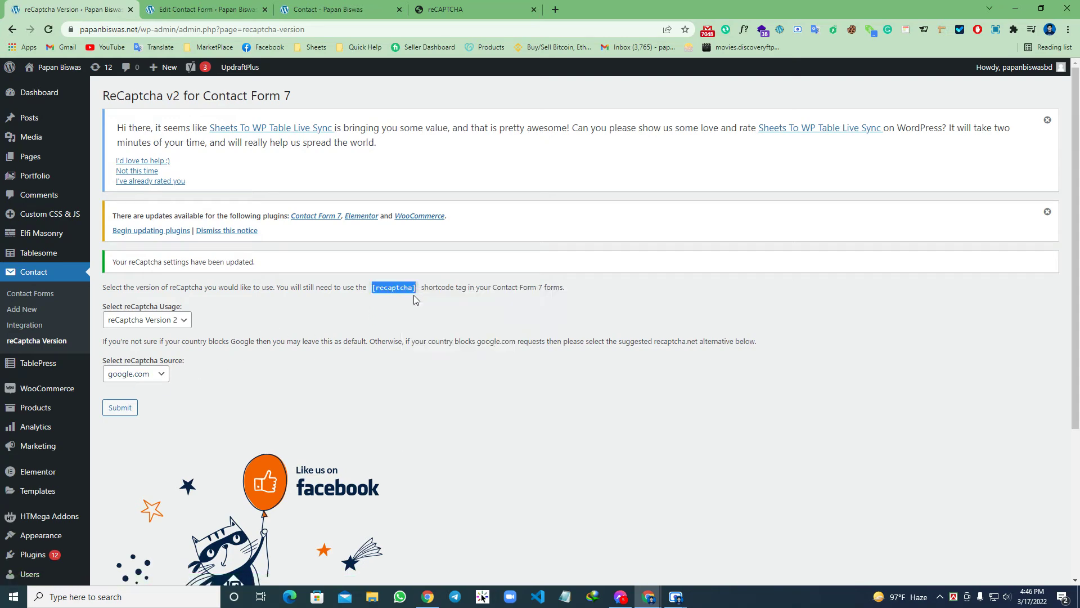
pyautogui.click(30, 294)
pyautogui.scroll(-2, 191, 338)
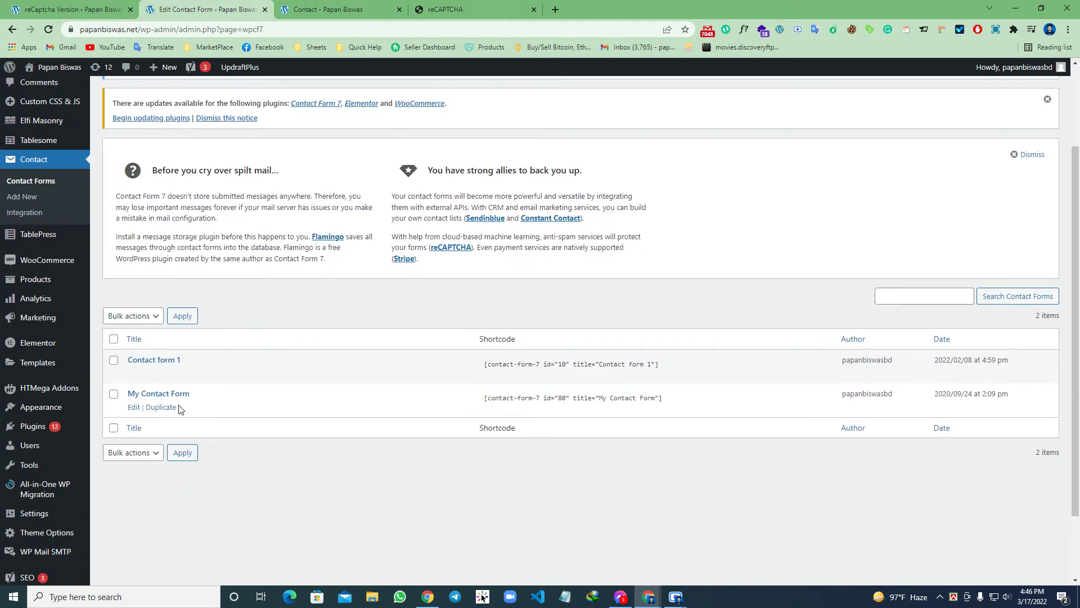
pyautogui.moveTo(125, 394); pyautogui.dragTo(149, 416)
pyautogui.click(133, 408)
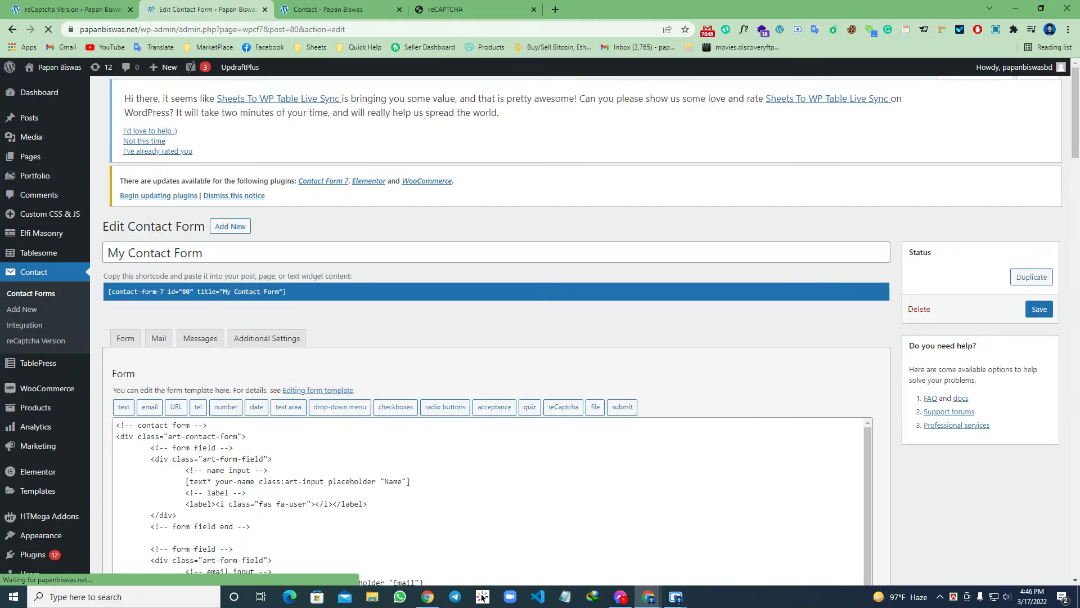
# Paste the [recaptcha] tag on the blank line above the button section of the form template and save the form
pyautogui.scroll(-3, 268, 443)
pyautogui.scroll(-4, 268, 442)
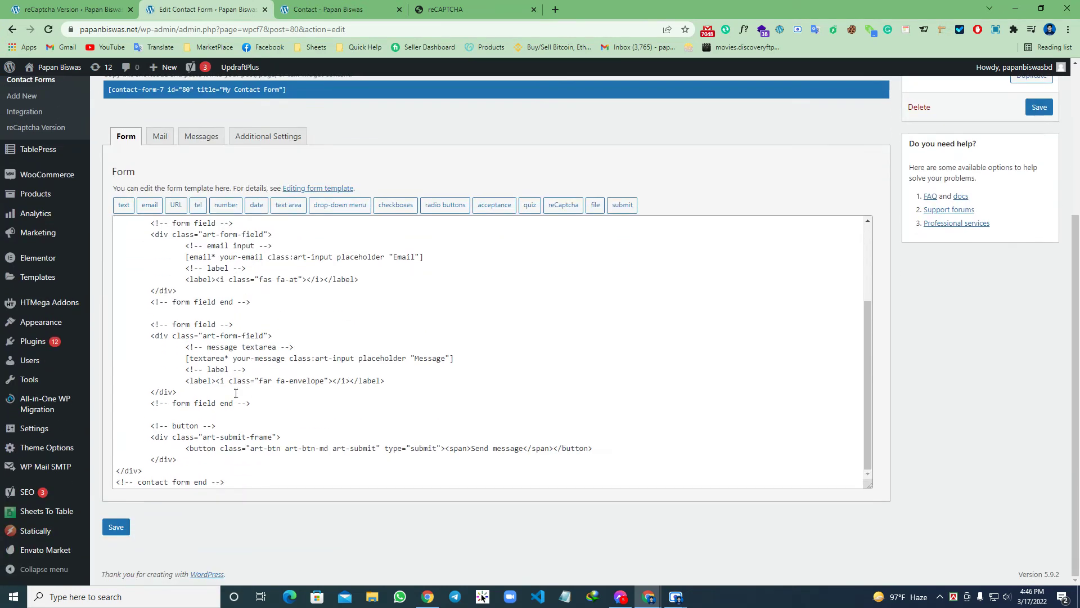
pyautogui.click(197, 448)
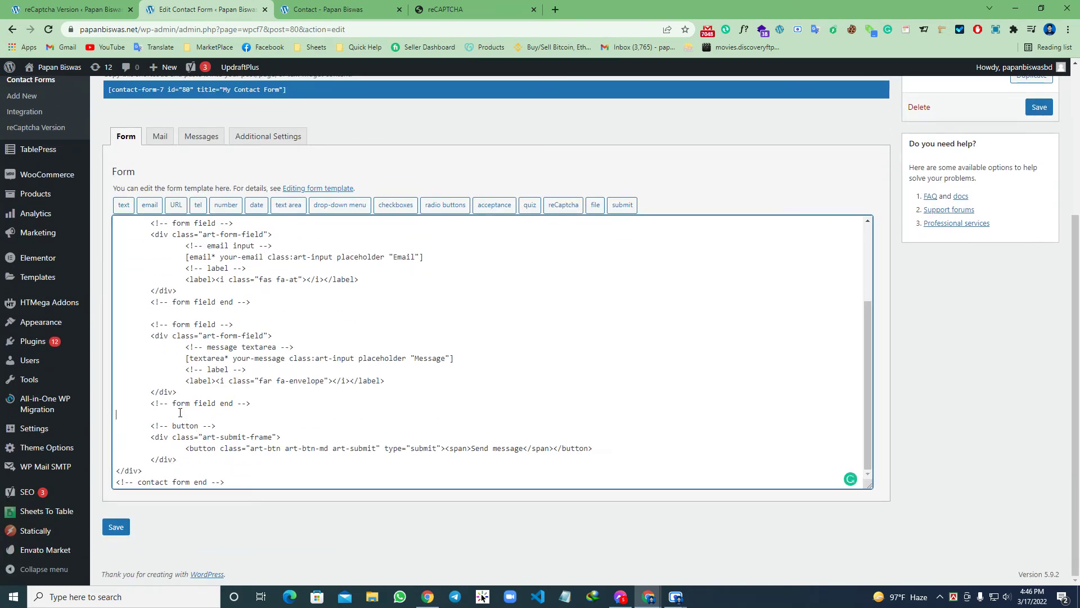
pyautogui.hotkey('ctrl', 'v')
pyautogui.moveTo(152, 427); pyautogui.dragTo(187, 458)
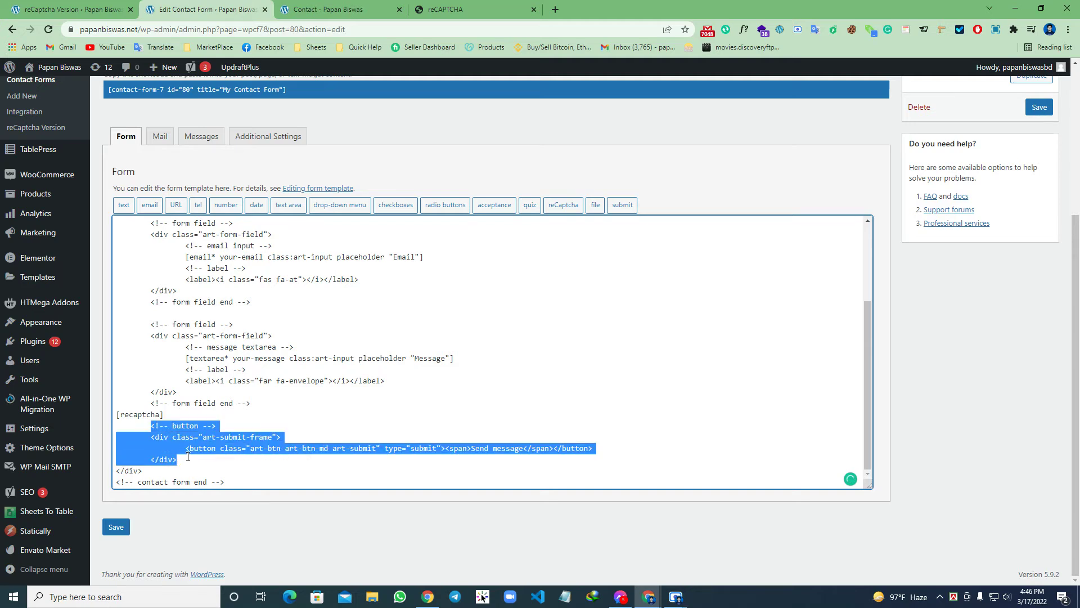
pyautogui.moveTo(253, 402); pyautogui.dragTo(130, 268)
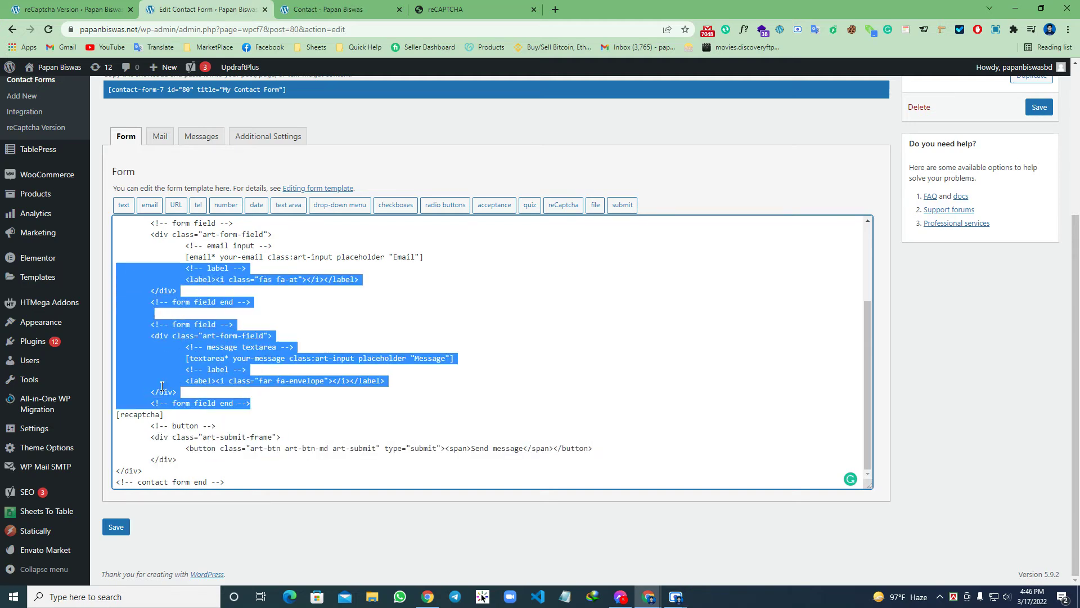
pyautogui.moveTo(171, 420); pyautogui.dragTo(115, 416)
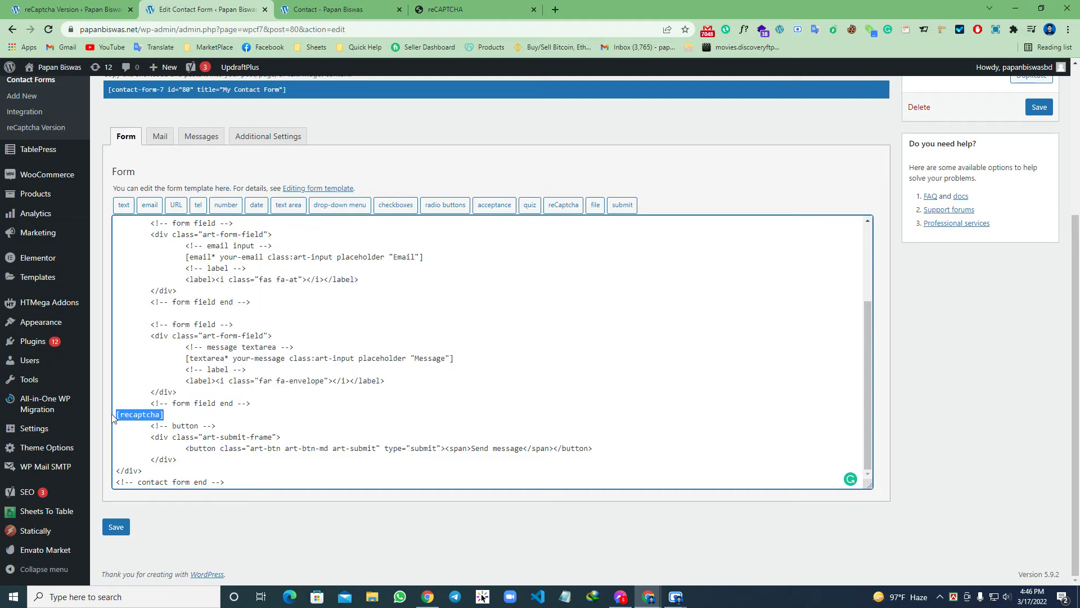
pyautogui.click(116, 526)
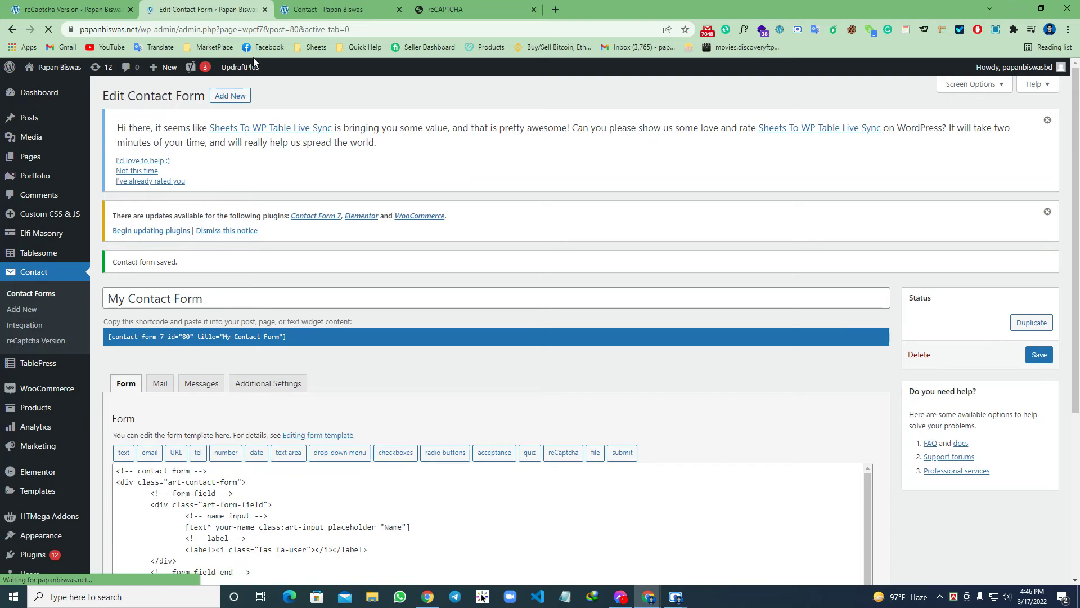
# Reload the website's contact page and check the form for a reCAPTCHA challenge
pyautogui.click(330, 13)
pyautogui.rightClick(51, 175)
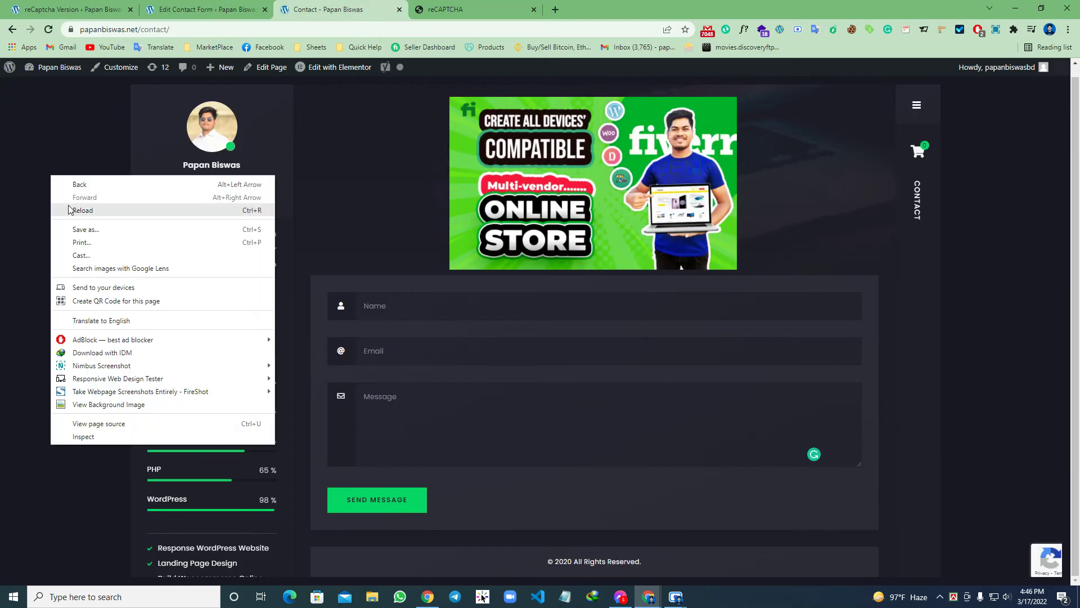
pyautogui.click(68, 206)
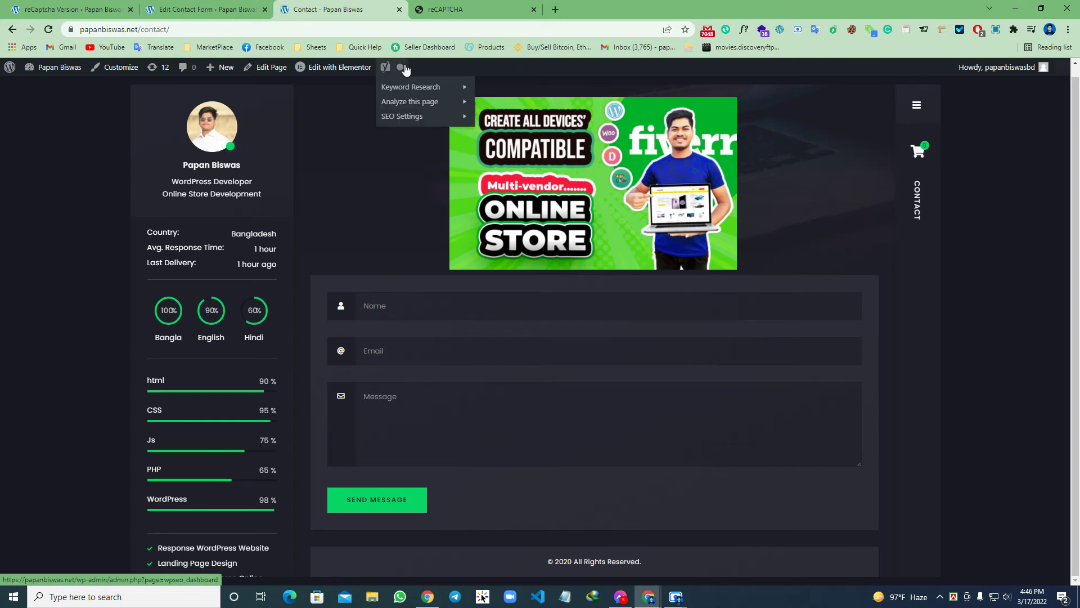
# Go from the Google reCAPTCHA setup page to the v3 Admin Console and start registering a new site
pyautogui.click(445, 12)
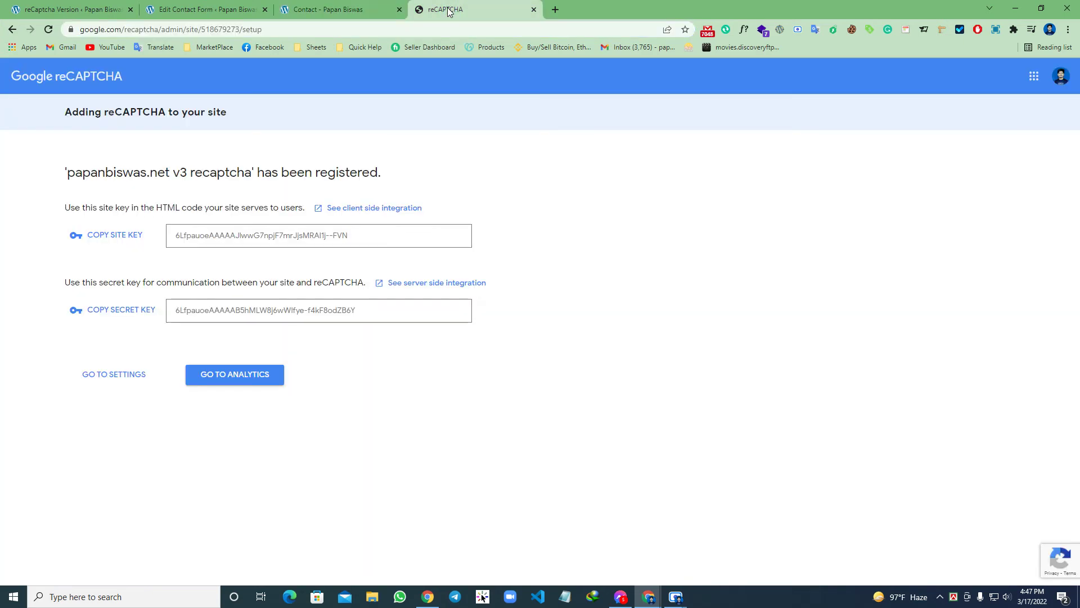
pyautogui.click(74, 86)
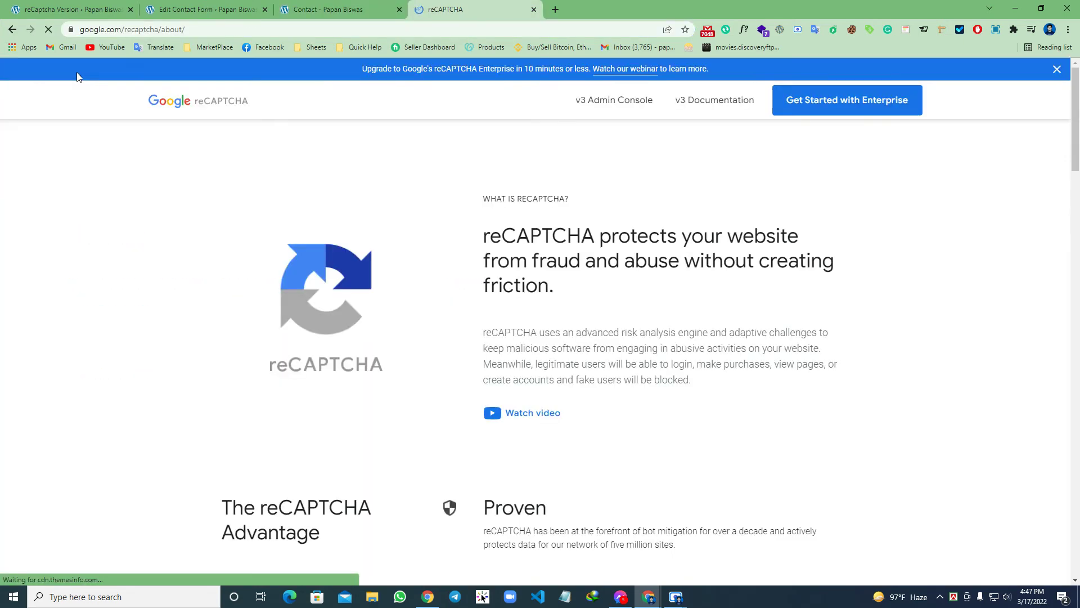
pyautogui.click(128, 29)
pyautogui.moveTo(169, 29); pyautogui.dragTo(225, 29)
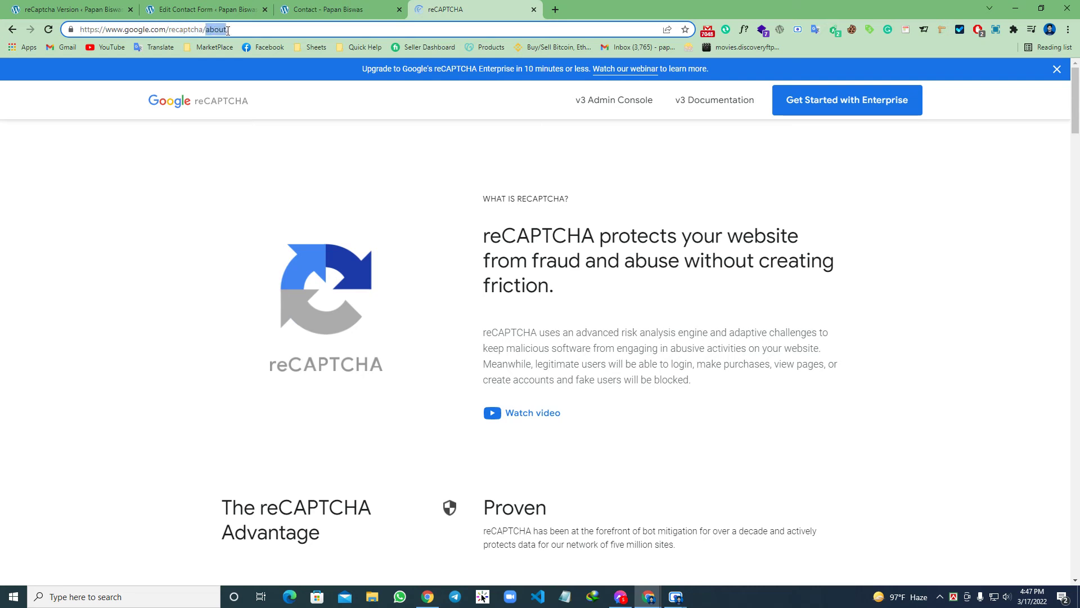
pyautogui.click(228, 30)
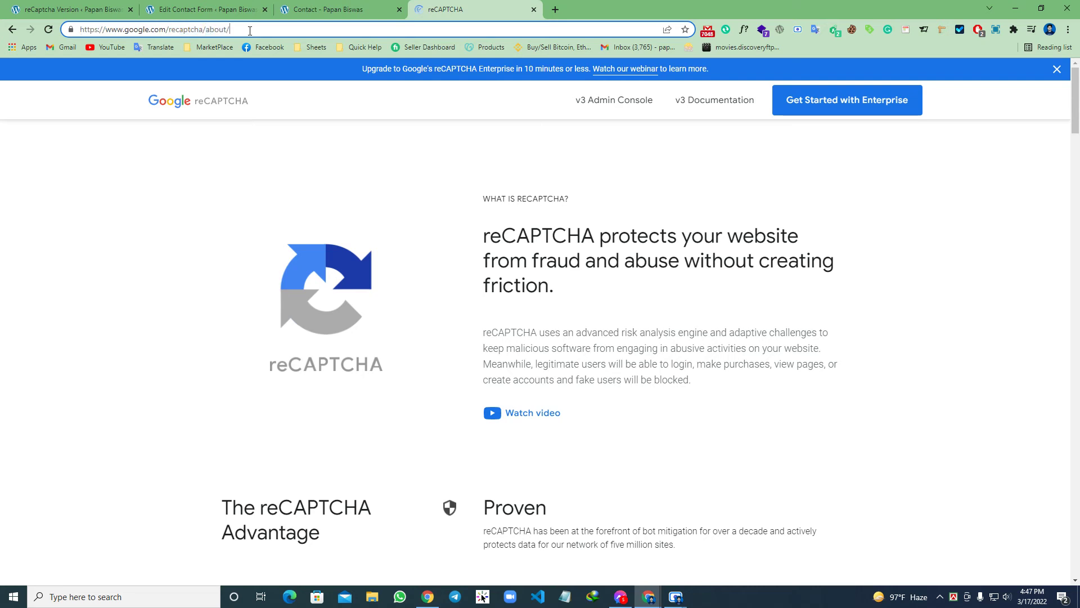
pyautogui.click(621, 107)
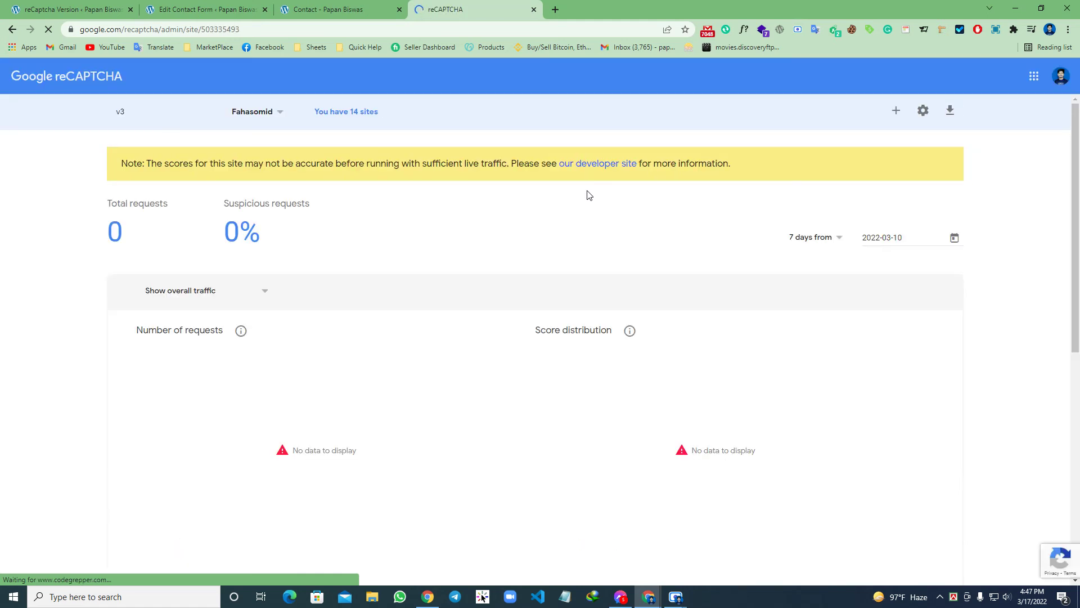
pyautogui.click(895, 112)
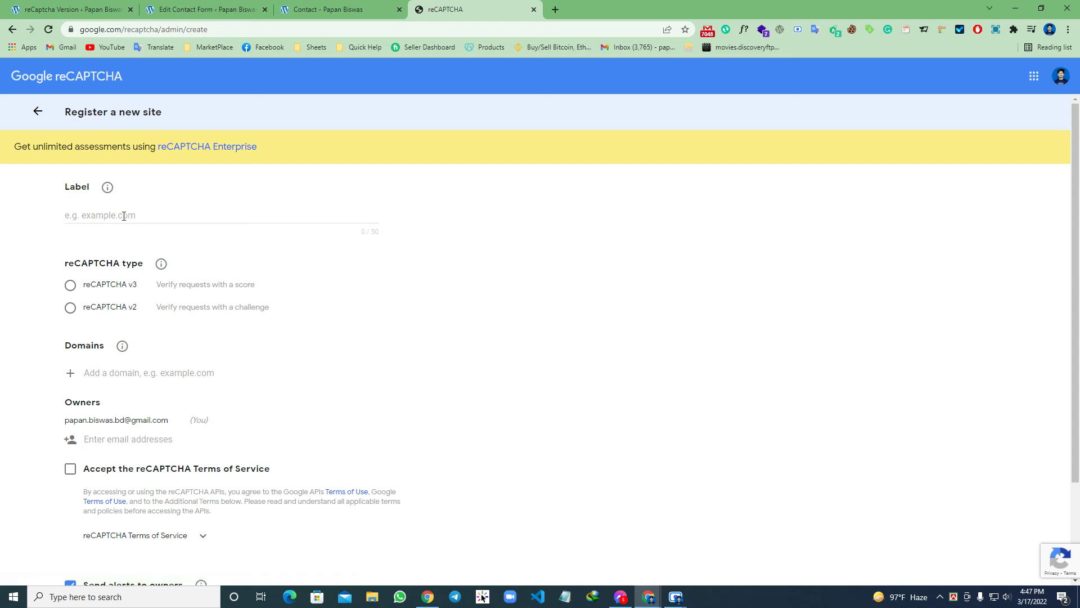
# Label the new reCAPTCHA registration with the website's name followed by "V2 recaptcha"
pyautogui.click(122, 214)
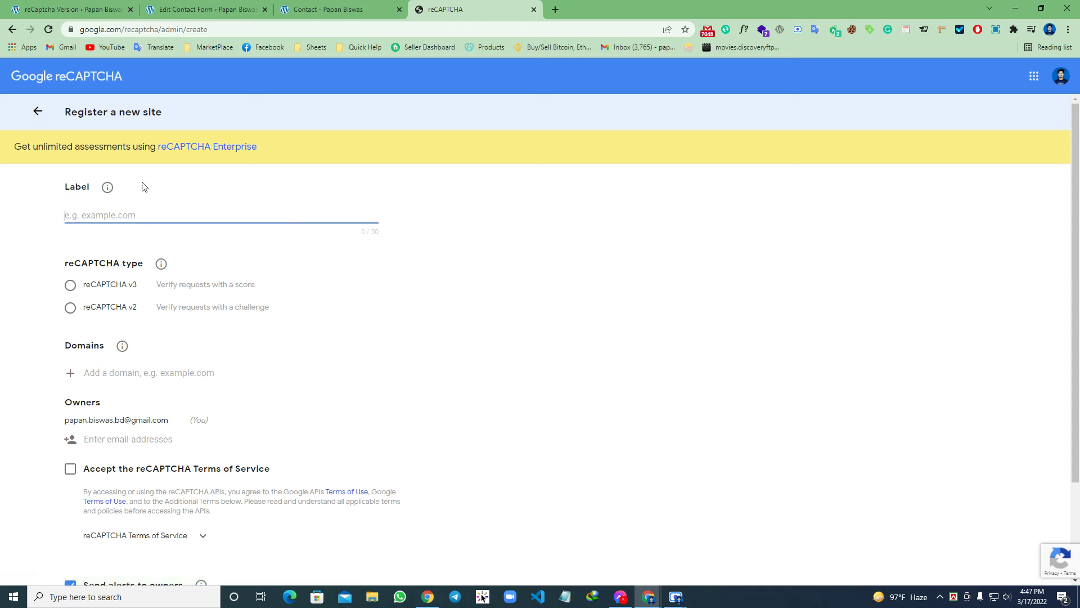
pyautogui.click(320, 10)
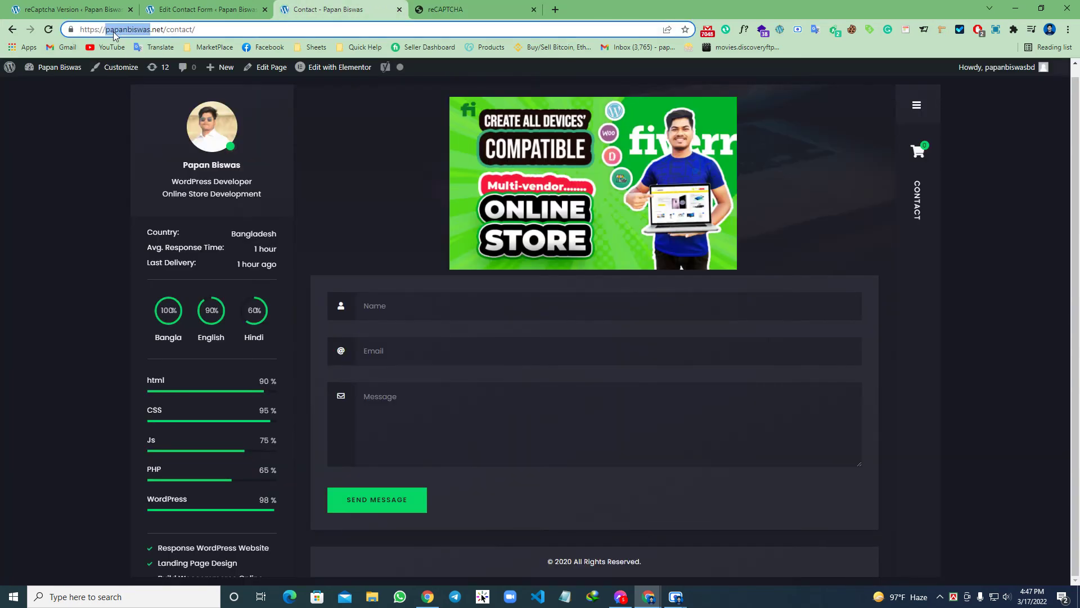
pyautogui.click(450, 9)
pyautogui.write('papanbiswas ')
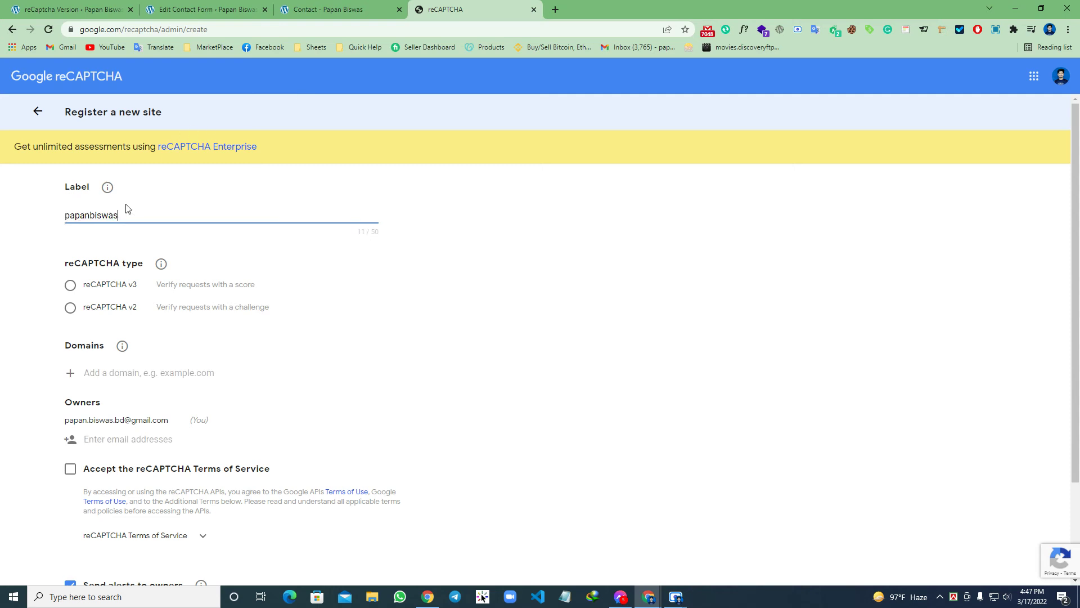
pyautogui.write('V')
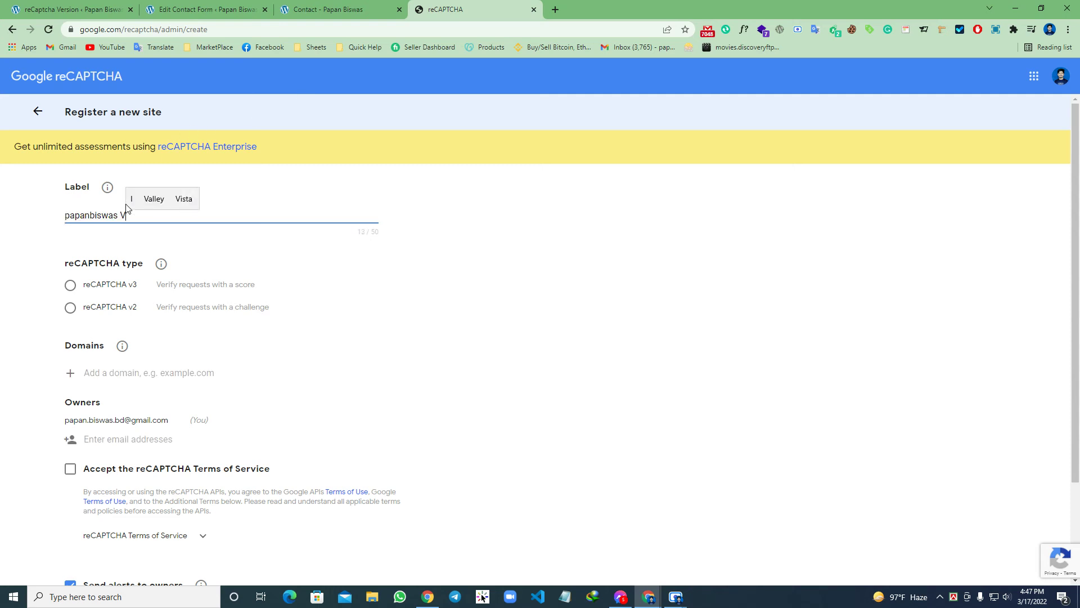
pyautogui.write('2 recaptcha')
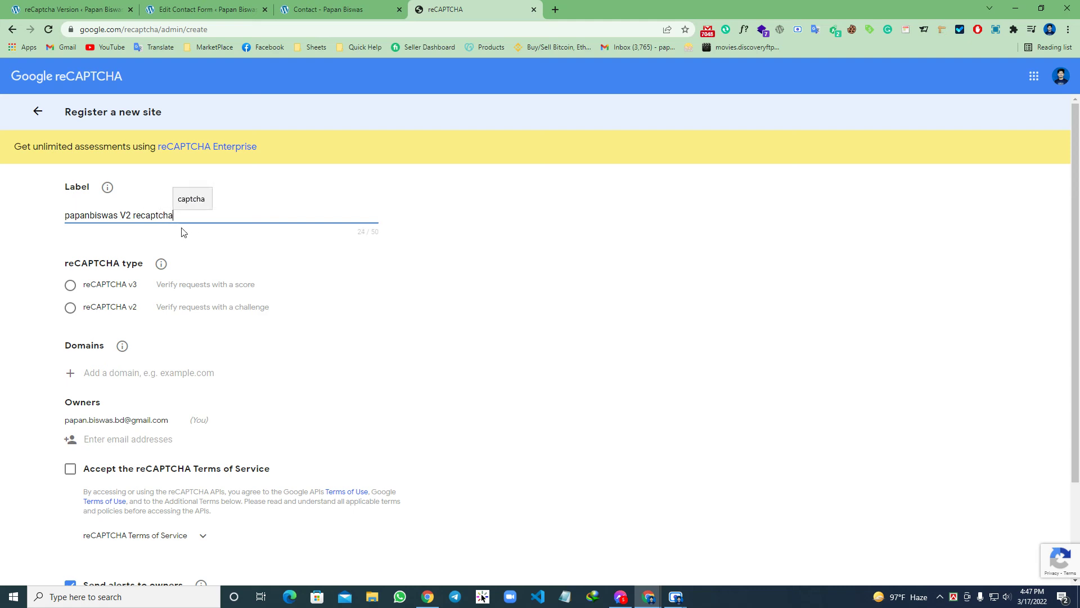
# Choose reCAPTCHA v2 with the "I'm not a robot" Checkbox as the reCAPTCHA type
pyautogui.click(72, 311)
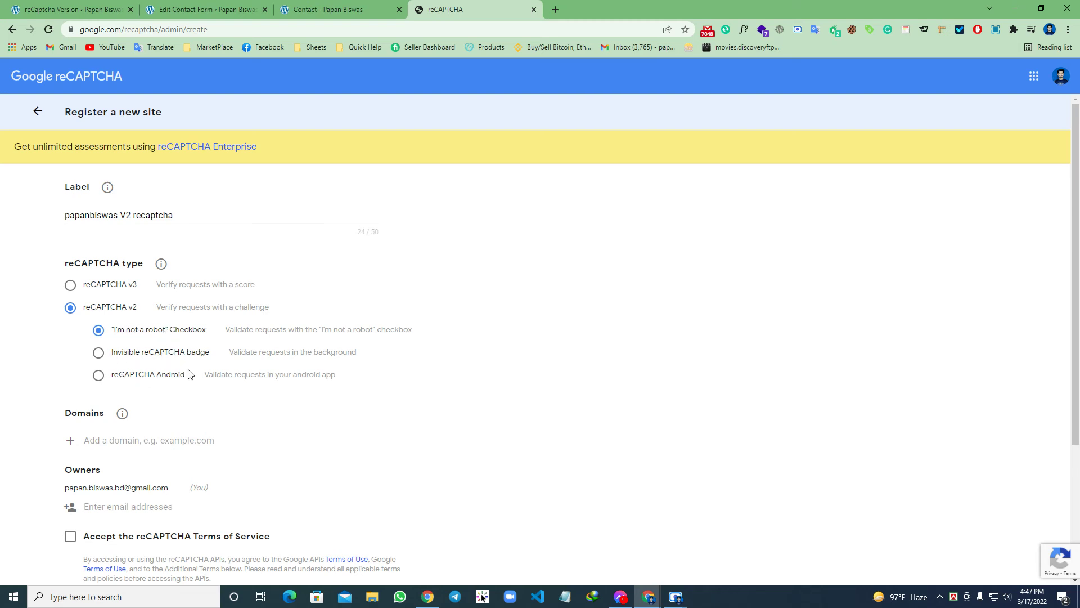
pyautogui.moveTo(114, 334); pyautogui.dragTo(243, 325)
pyautogui.click(243, 325)
# Copy the website's domain from the contact page's address into the Domains field and accept the reCAPTCHA Terms of Service
pyautogui.scroll(-2, 158, 354)
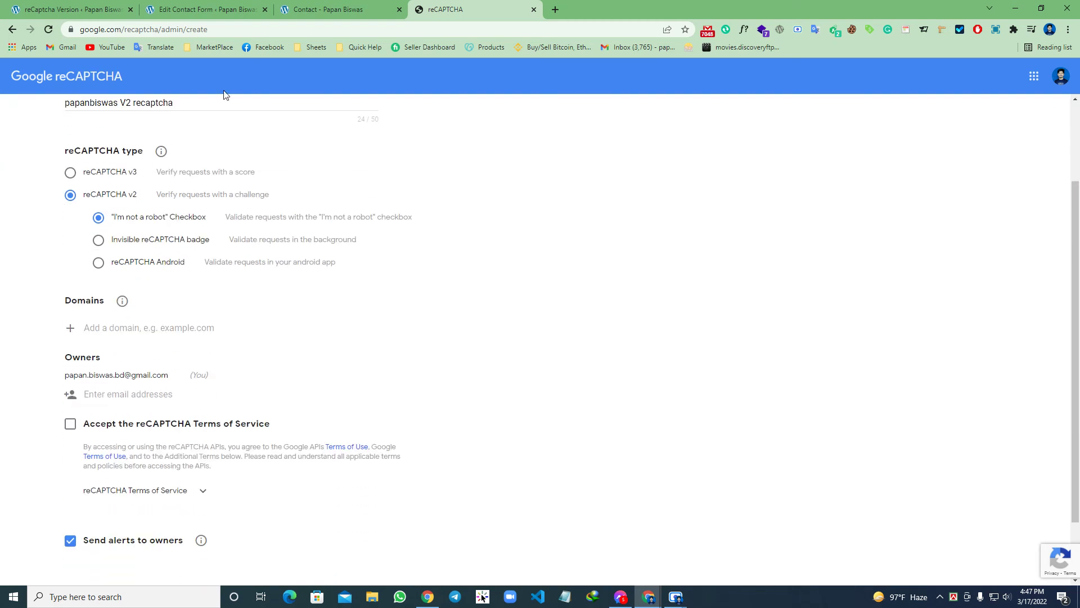
pyautogui.click(304, 6)
pyautogui.moveTo(164, 31); pyautogui.dragTo(108, 32)
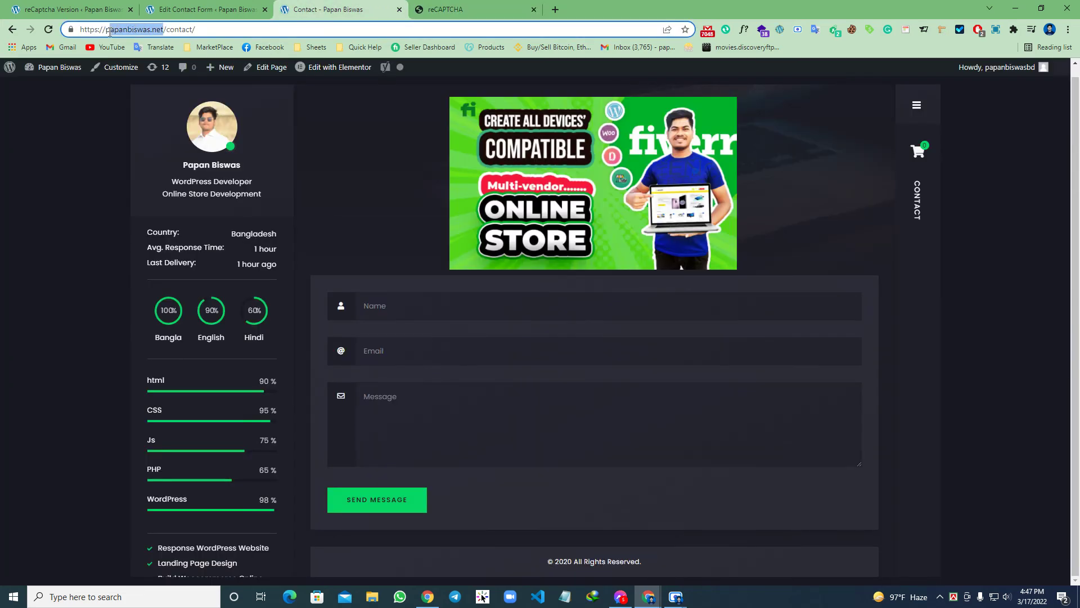
pyautogui.click(444, 9)
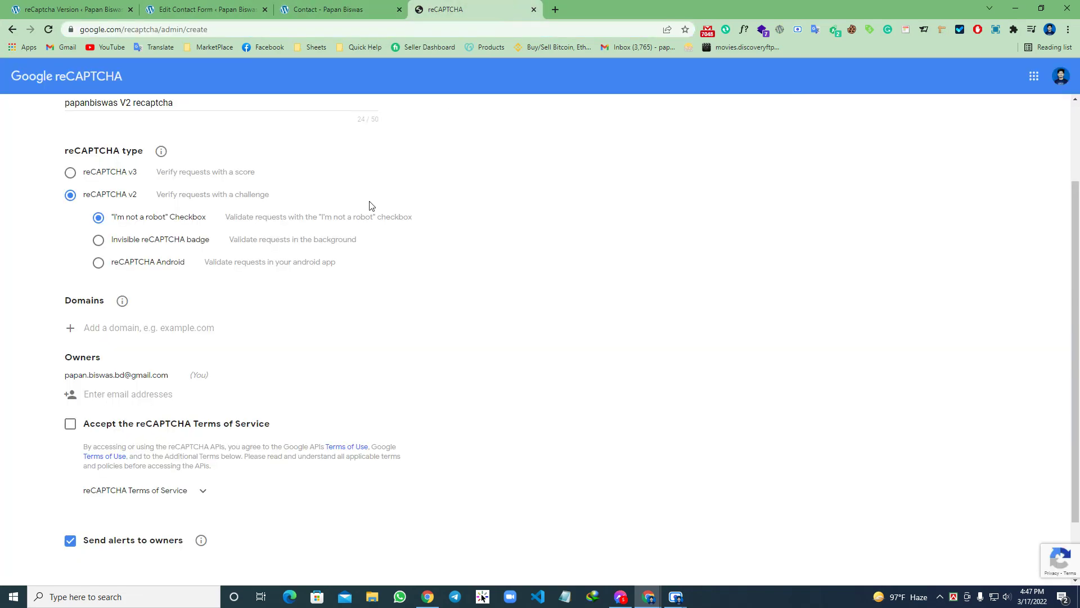
pyautogui.click(132, 332)
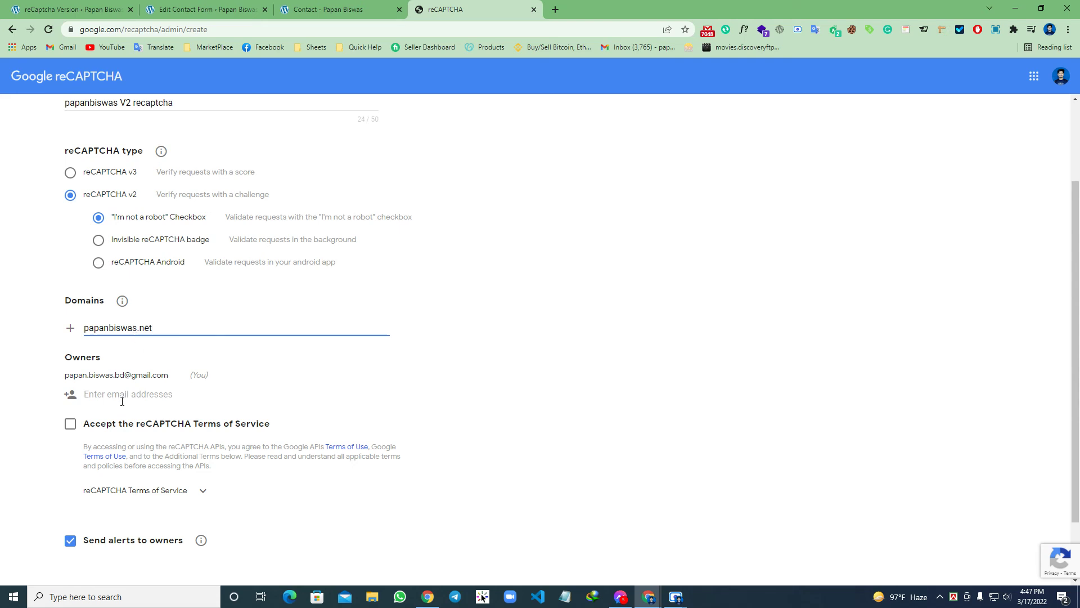
pyautogui.click(69, 425)
pyautogui.scroll(-3, 135, 408)
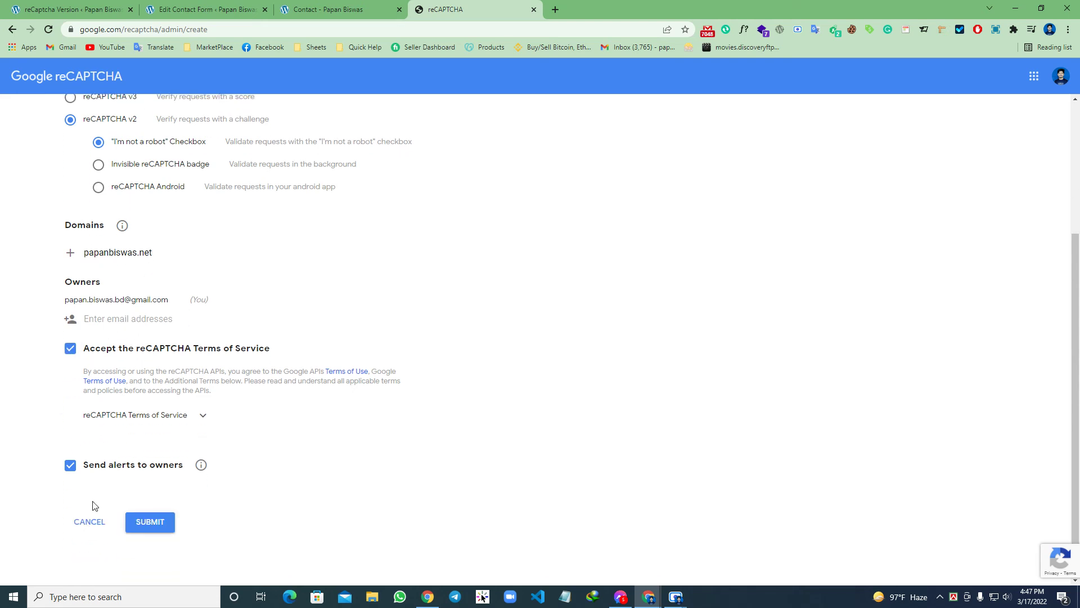
# Submit the reCAPTCHA v2 site registration and copy the generated site key
pyautogui.click(163, 522)
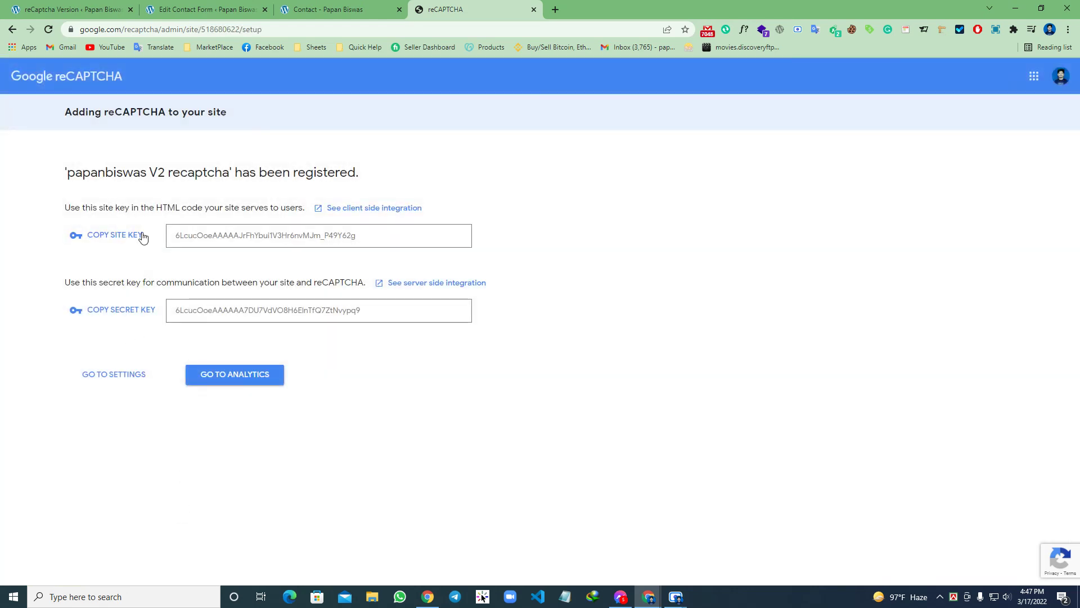
pyautogui.click(131, 241)
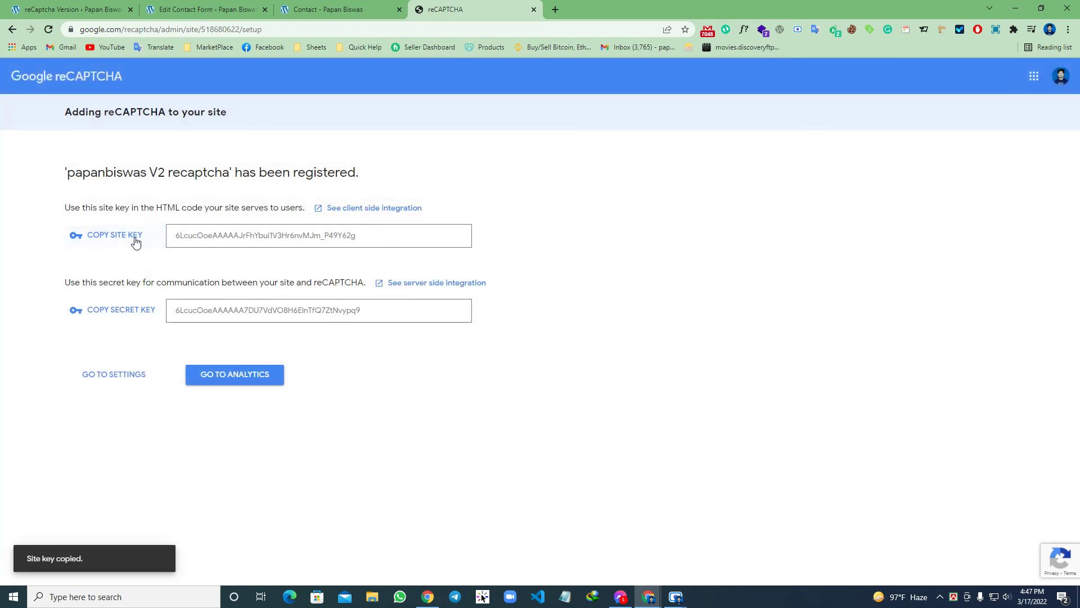
# Return to the WordPress admin and open the reCAPTCHA integration setup in Contact Form 7
pyautogui.click(314, 6)
pyautogui.click(238, 8)
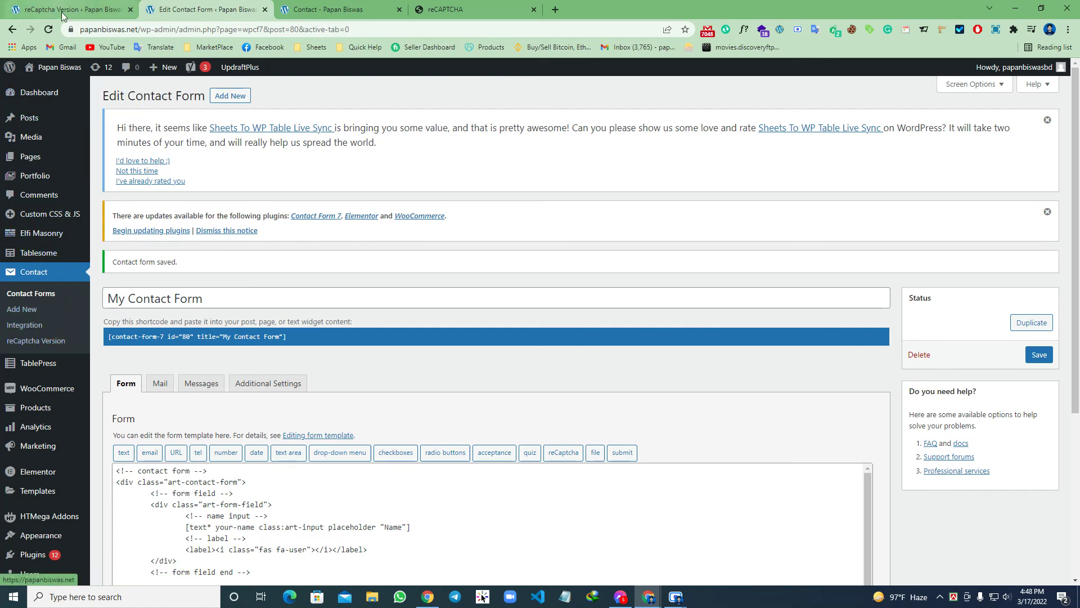
pyautogui.click(41, 6)
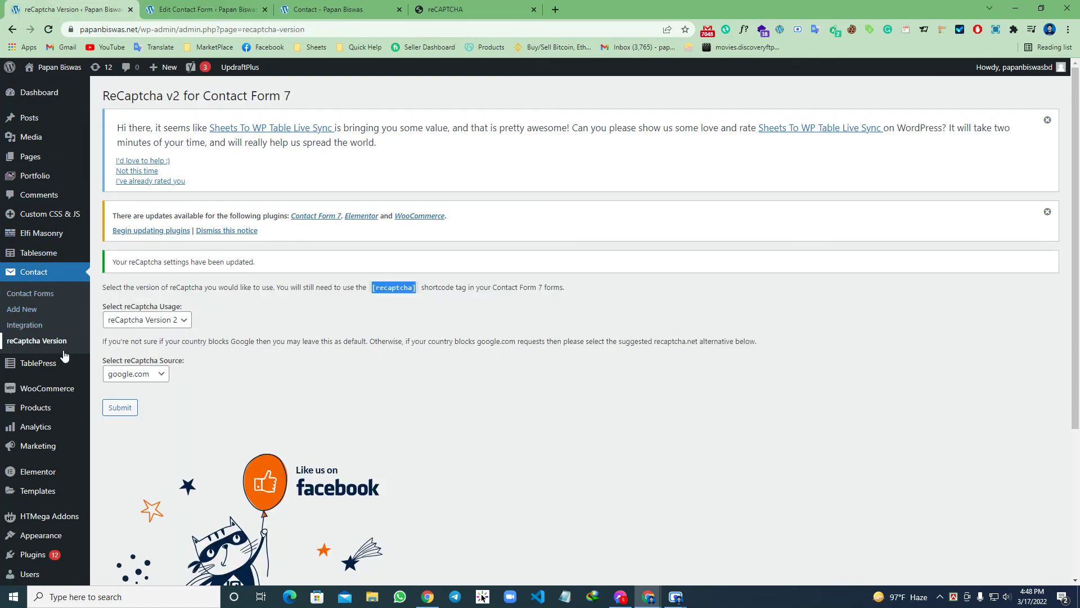
pyautogui.click(18, 326)
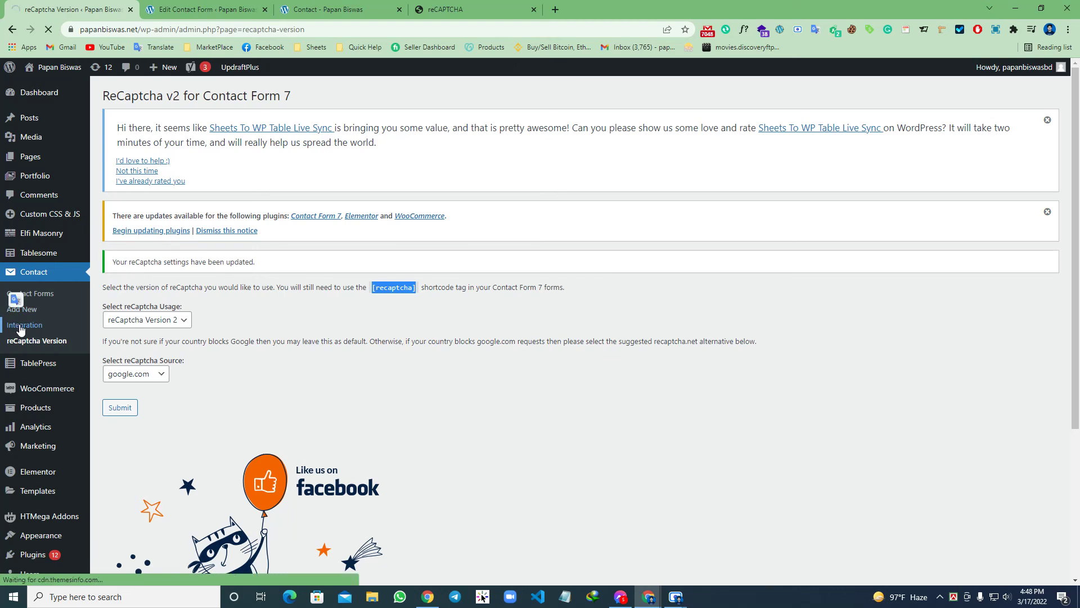
pyautogui.scroll(-5, 242, 302)
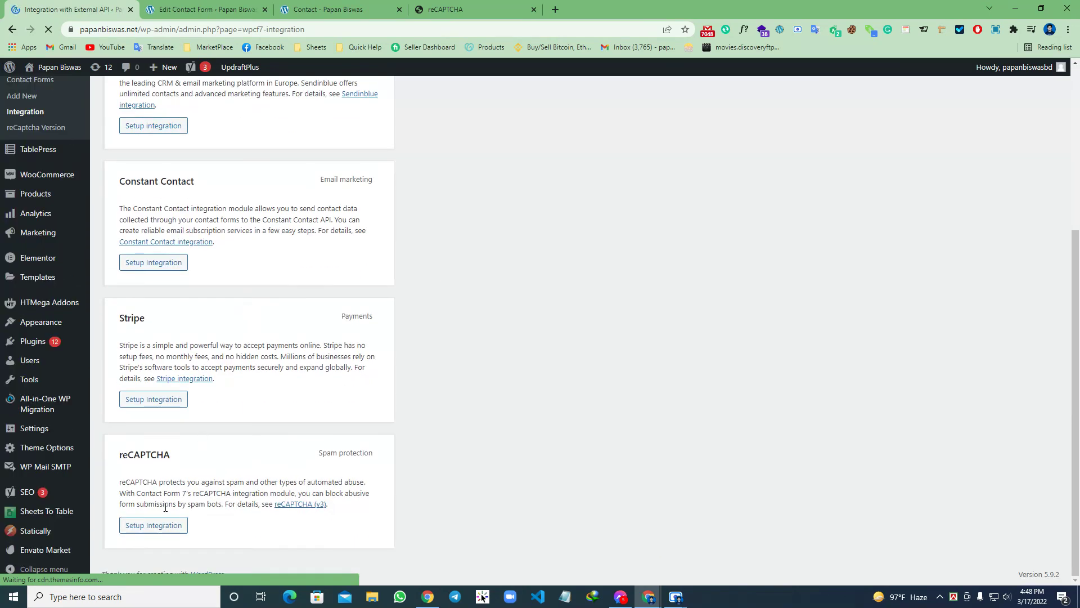
pyautogui.click(154, 526)
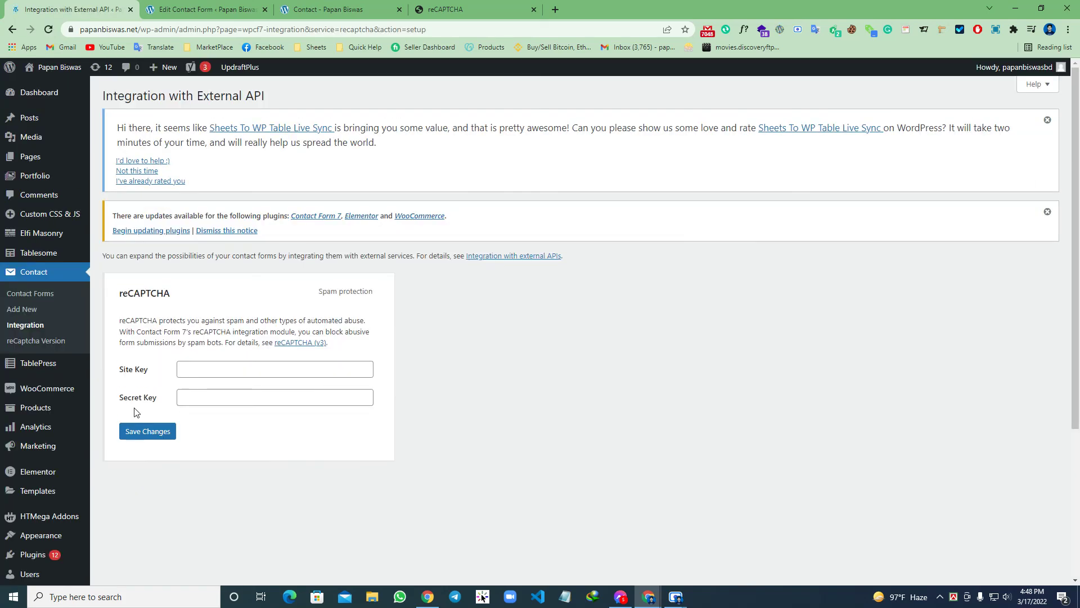
# Paste the copied v2 site key into the Site Key field of the reCAPTCHA integration
pyautogui.moveTo(339, 345); pyautogui.dragTo(152, 343)
pyautogui.click(335, 316)
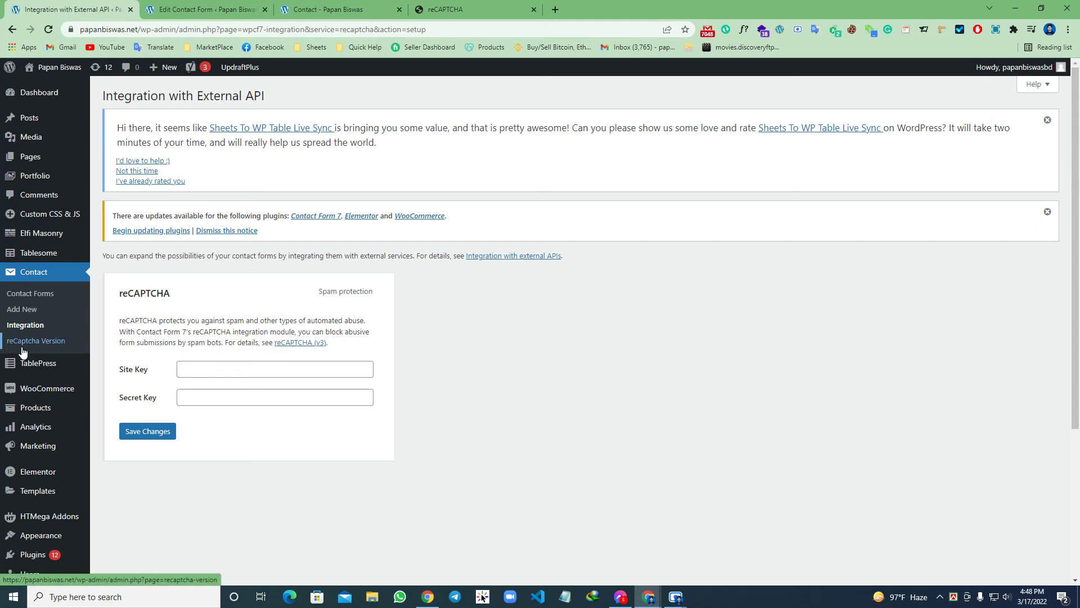
pyautogui.click(235, 368)
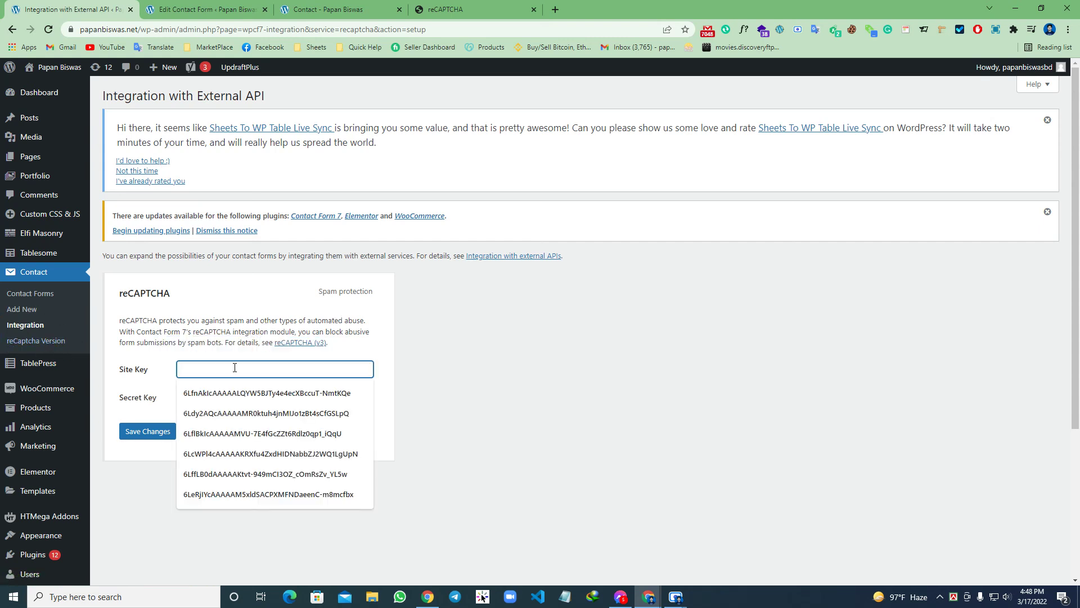
pyautogui.hotkey('ctrl', 'v')
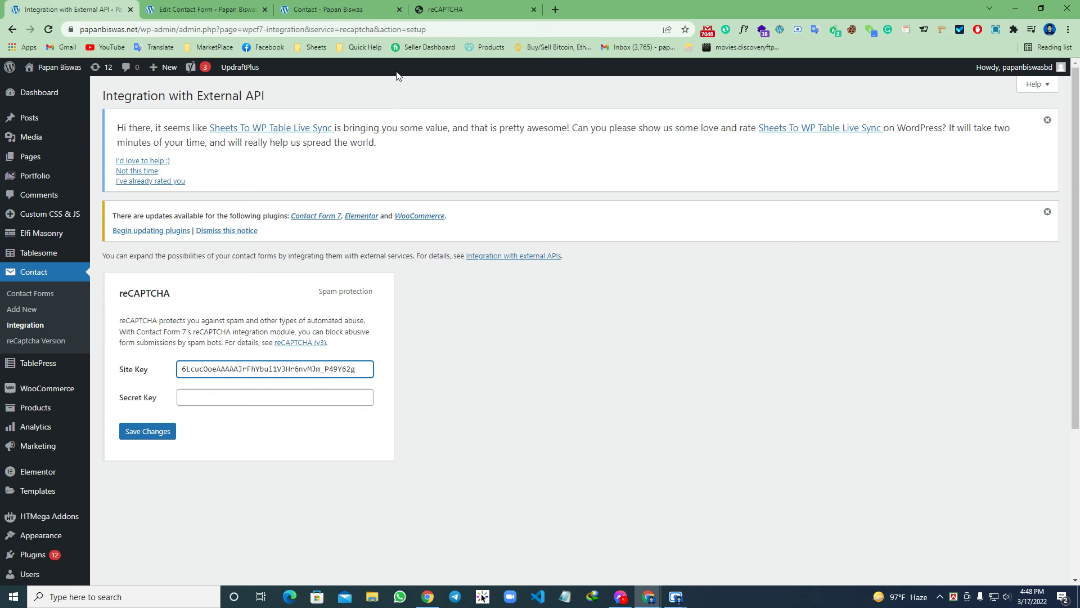
# Copy the v2 secret key from Google reCAPTCHA into the integration's Secret Key field and save the changes
pyautogui.click(474, 8)
pyautogui.click(125, 311)
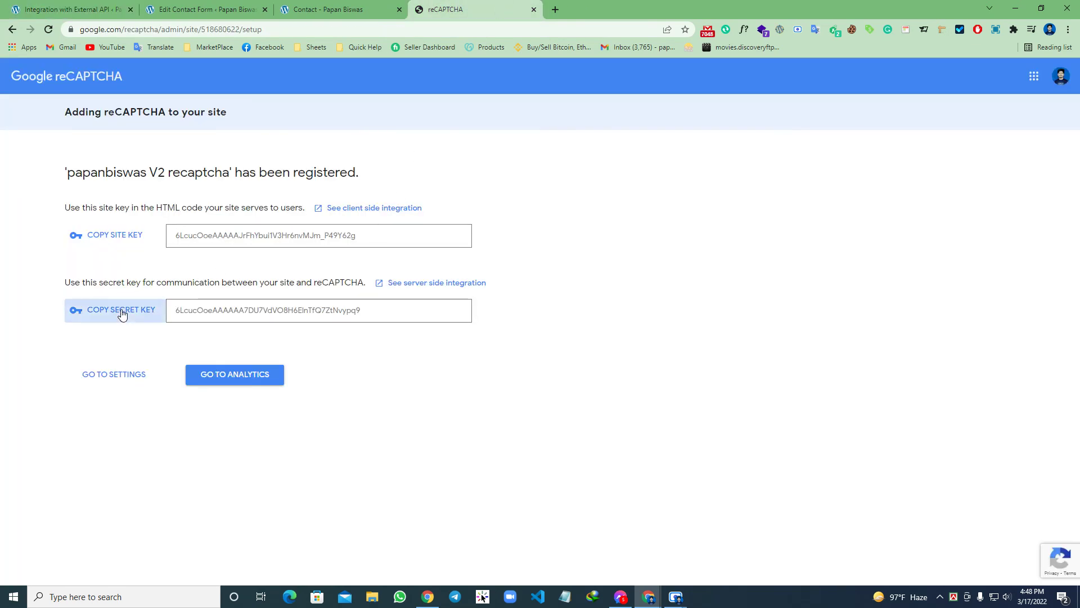
pyautogui.click(37, 9)
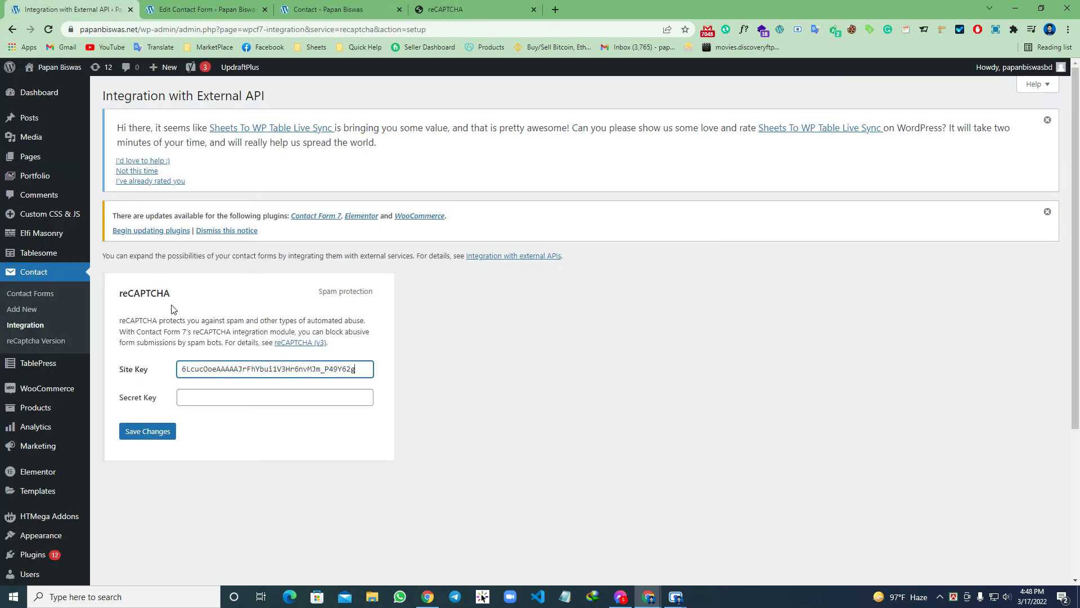
pyautogui.click(186, 397)
pyautogui.hotkey('ctrl', 'v')
pyautogui.click(152, 436)
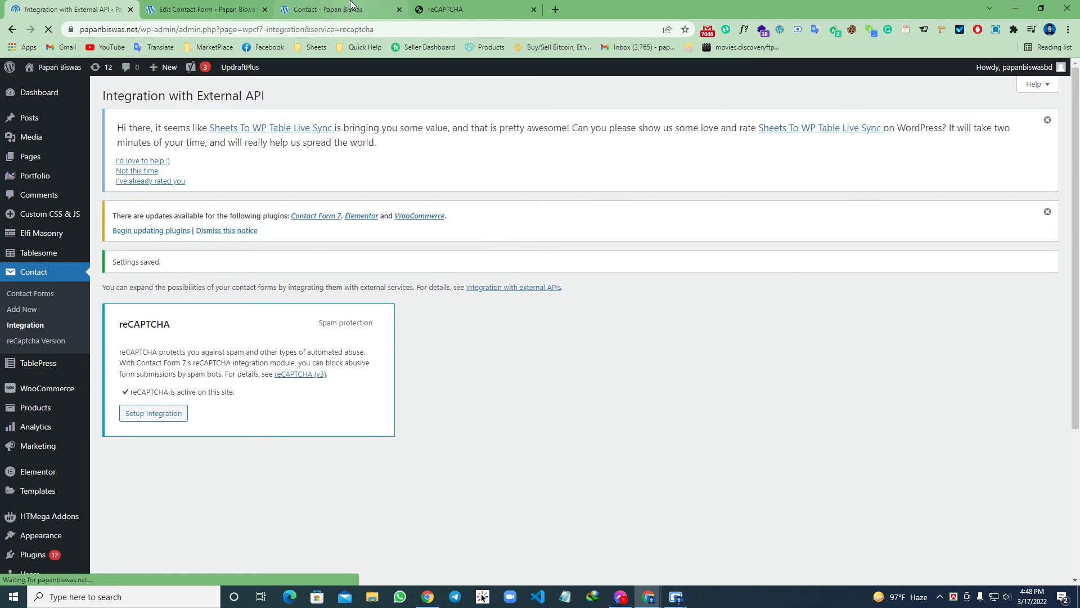
# Reload the website's contact page and check the reCAPTCHA area of the contact form
pyautogui.click(351, 6)
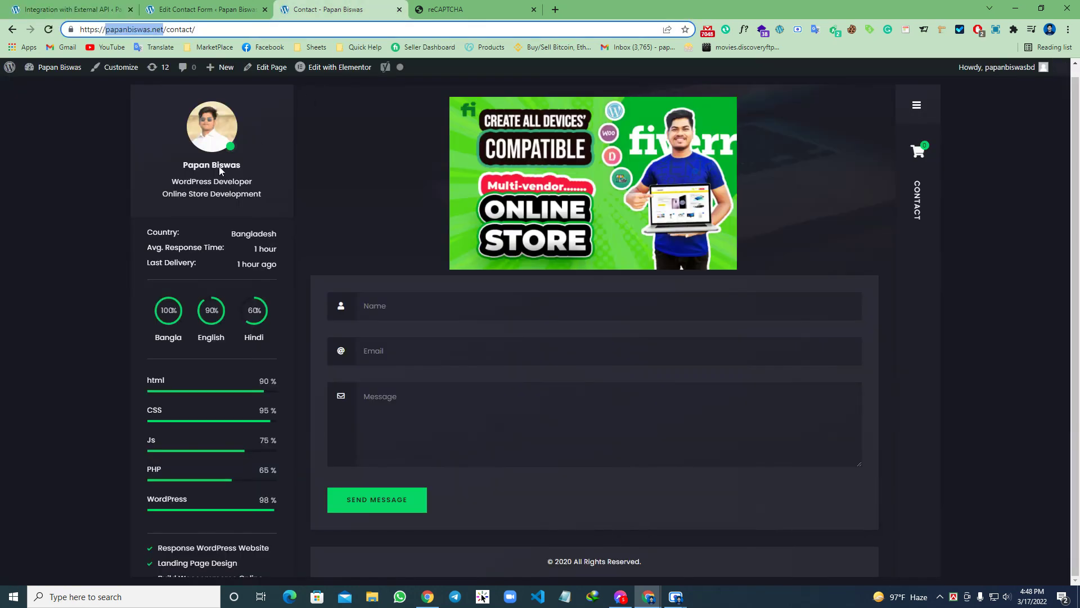
pyautogui.rightClick(59, 164)
pyautogui.click(101, 201)
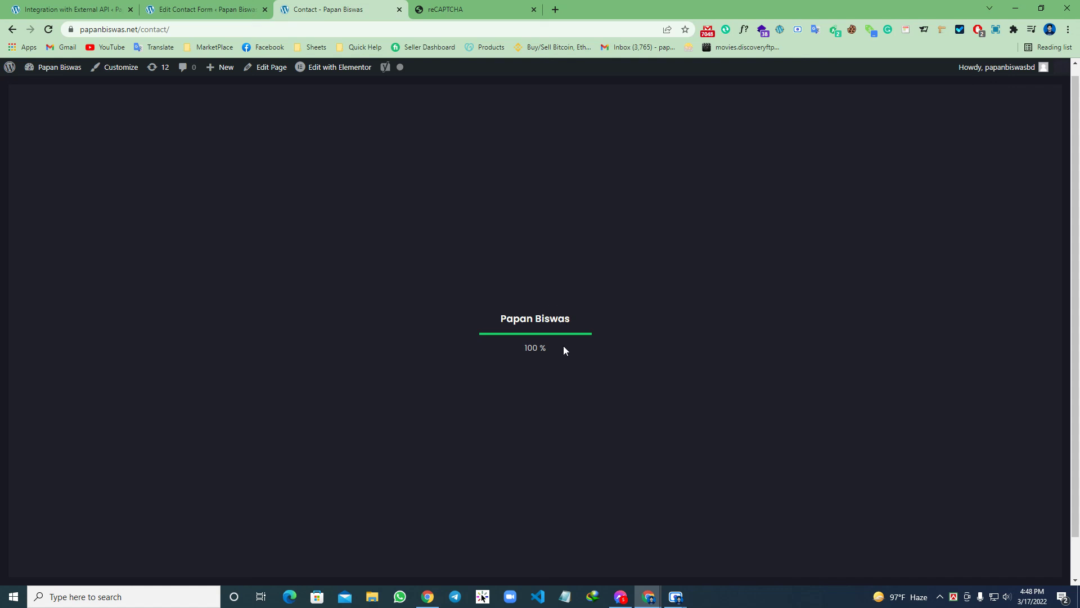
pyautogui.scroll(-1, 501, 425)
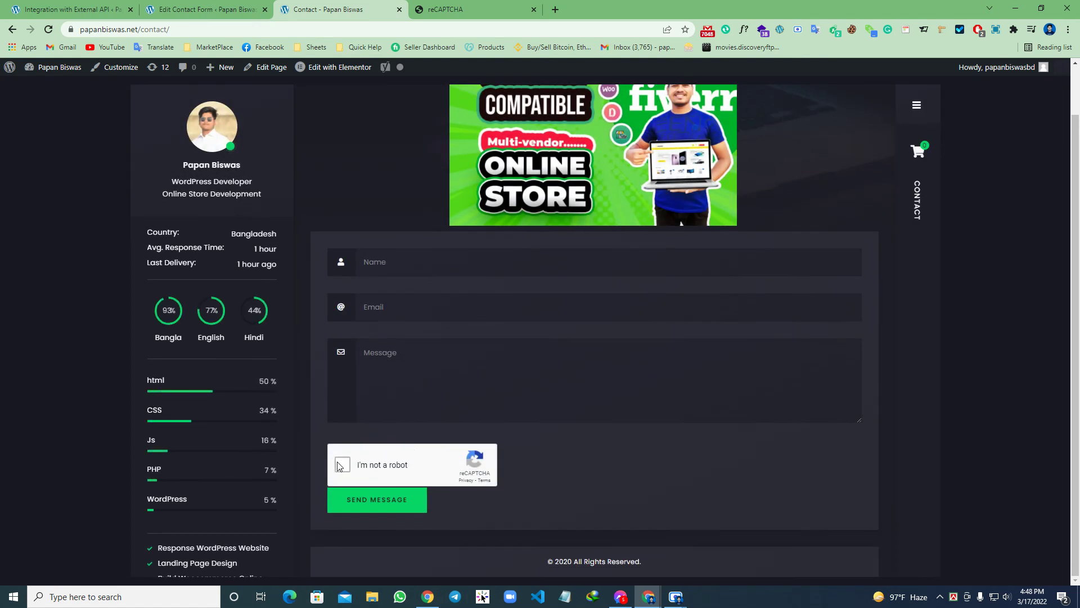
# Fill in the contact form's name, e-mail and the message "rsdfgdsg", and send it with "I'm not a robot" left unchecked
pyautogui.click(393, 262)
pyautogui.click(396, 293)
pyautogui.click(395, 308)
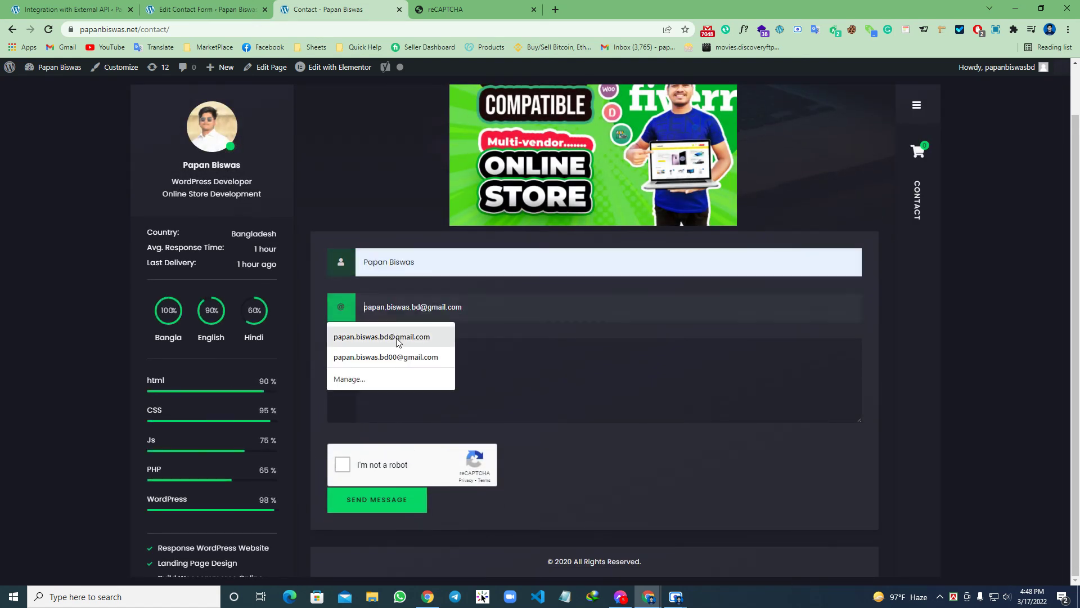
pyautogui.click(397, 337)
pyautogui.click(395, 373)
pyautogui.write('rsdfgdsg')
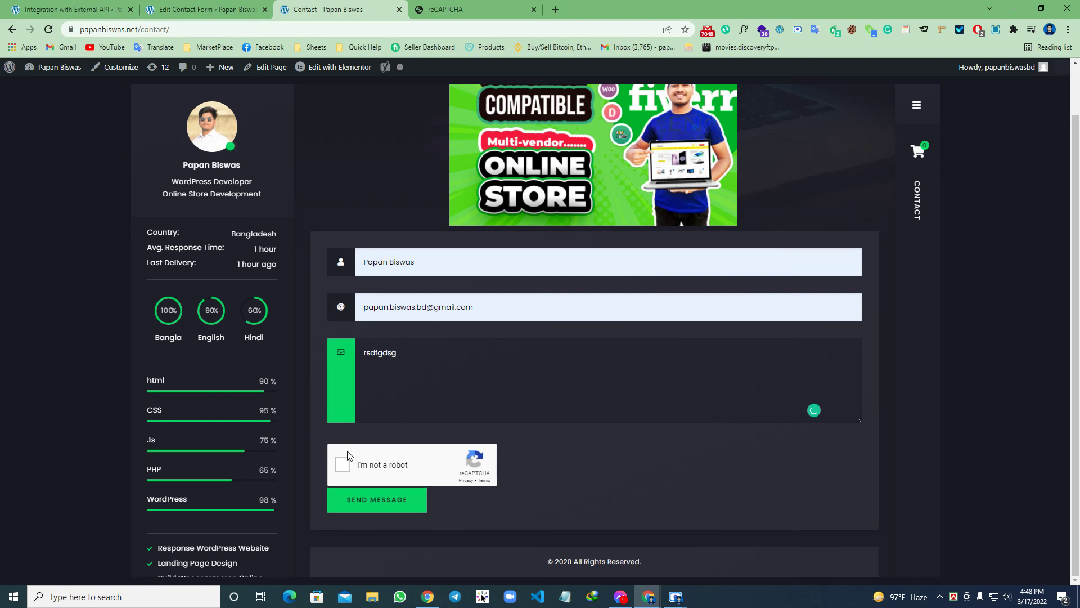
pyautogui.click(374, 500)
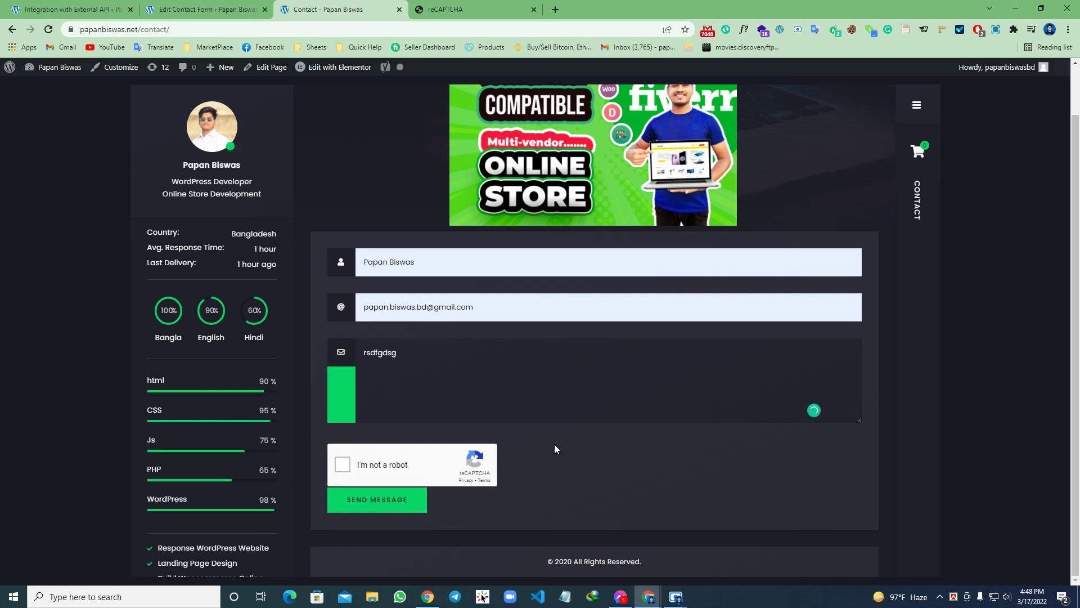
# Examine the contact form's reCAPTCHA validation feedback and the filled-in fields after the send attempt
pyautogui.moveTo(326, 493); pyautogui.dragTo(480, 502)
pyautogui.click(490, 499)
pyautogui.click(814, 393)
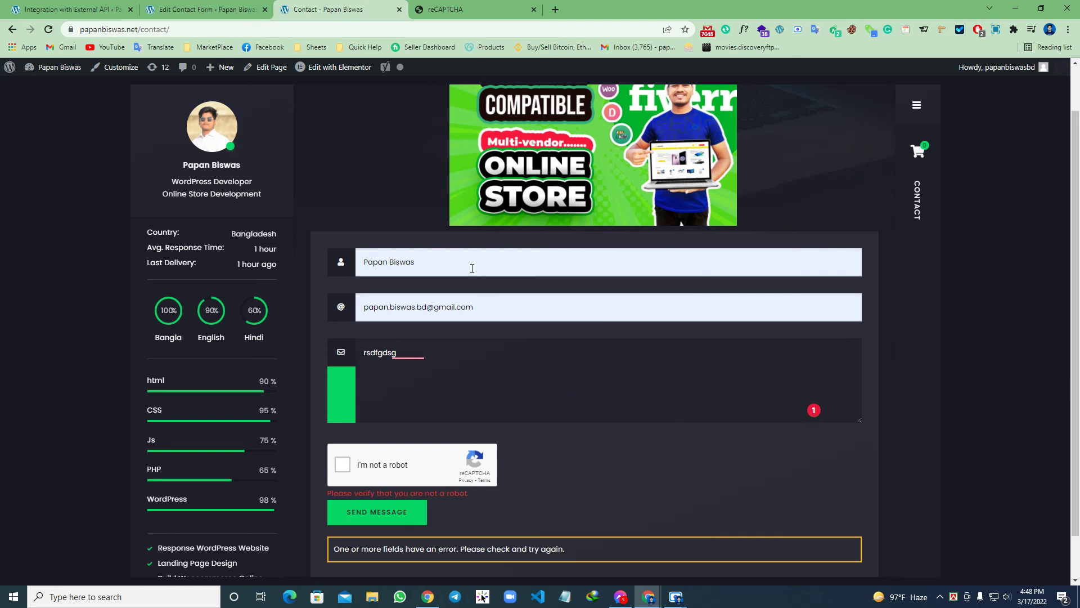
pyautogui.moveTo(413, 353)
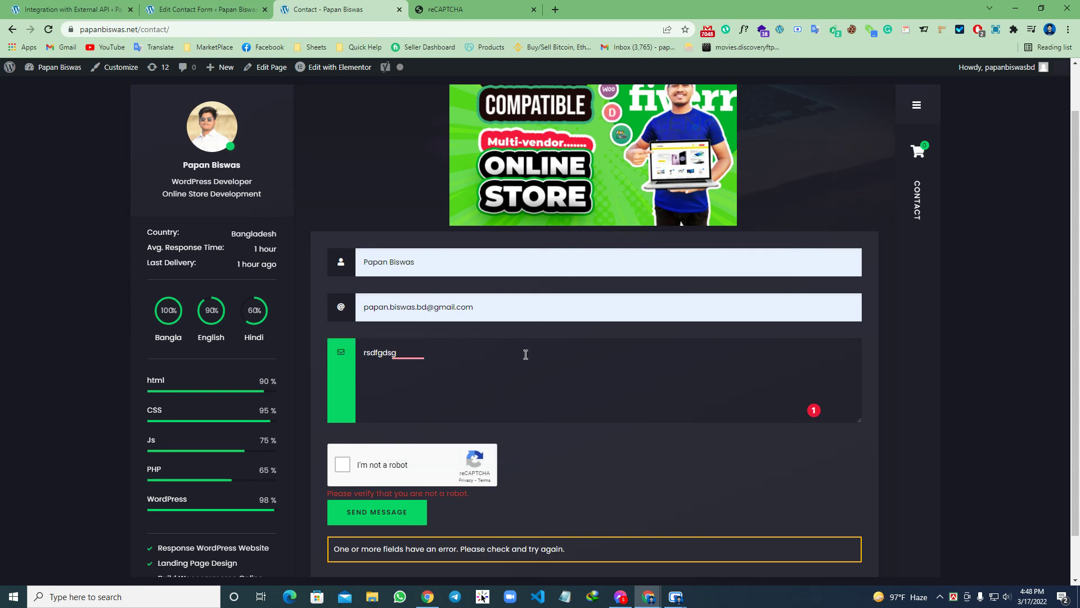
pyautogui.tripleClick(412, 259)
pyautogui.click(448, 266)
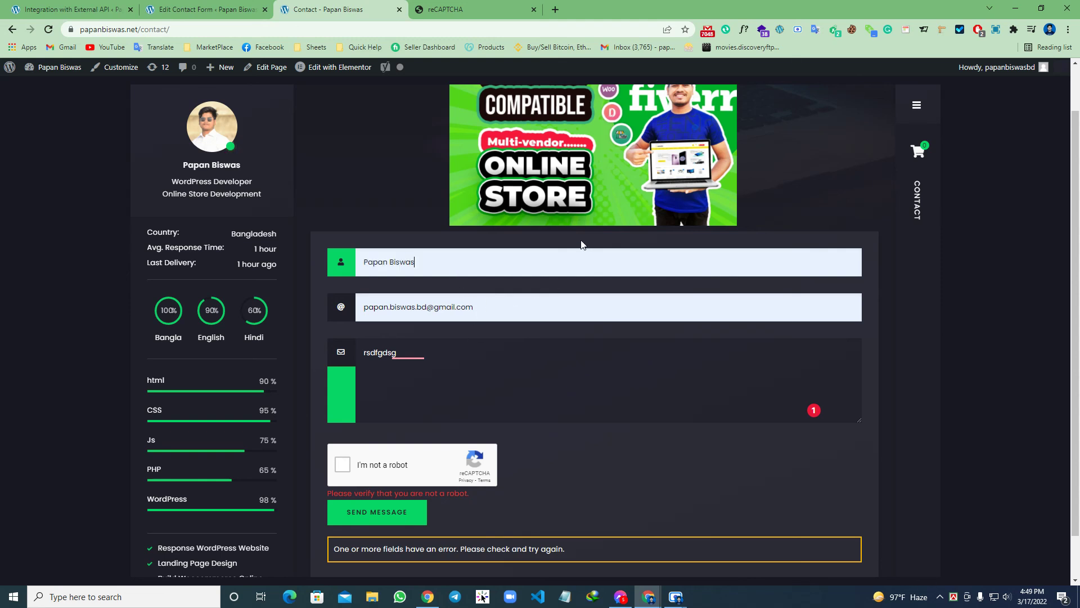
pyautogui.scroll(1, 574, 230)
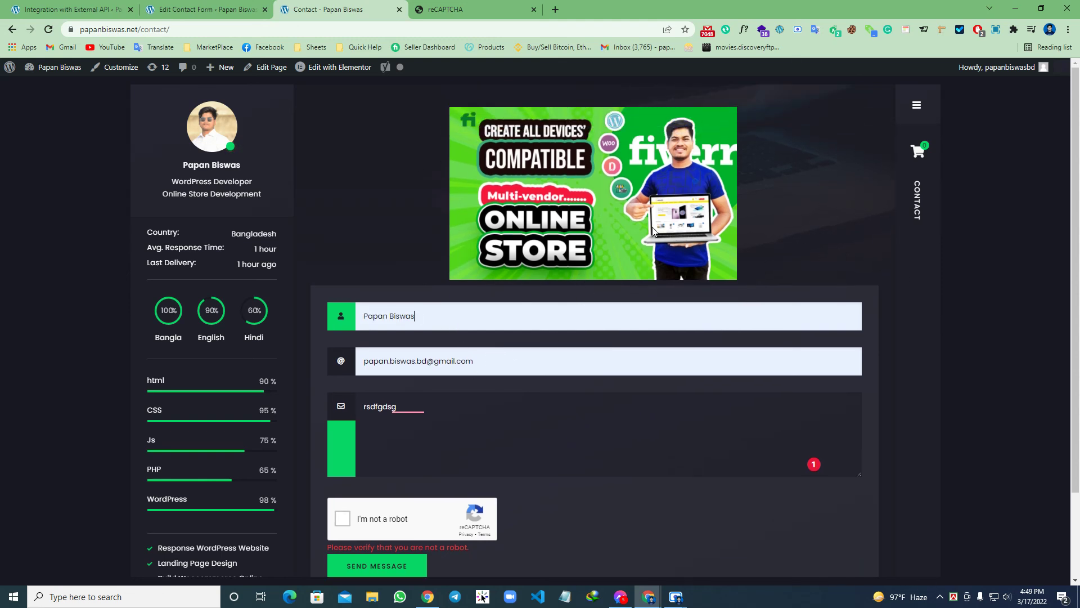